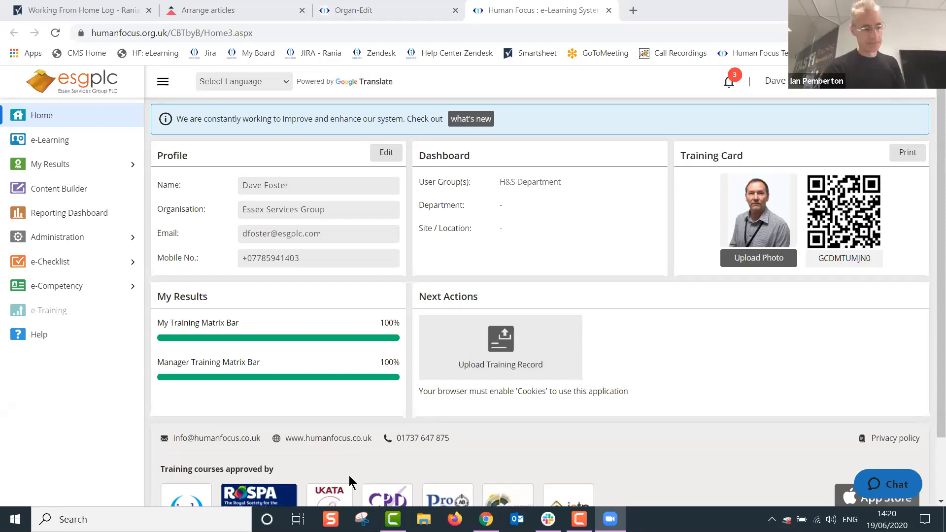
# Check the speaker and microphone devices in Zoom's audio settings, test the microphone, and close the settings.
pyautogui.scroll(-2, 283, 489)
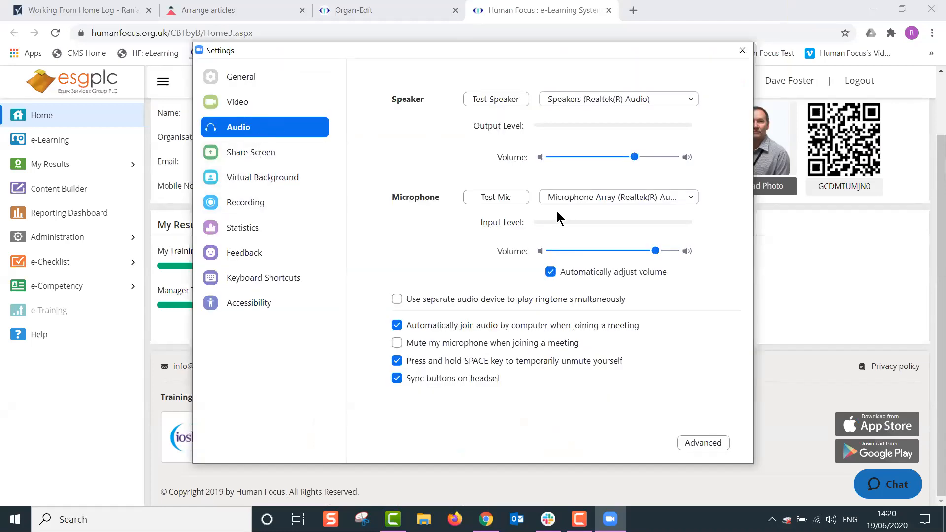
pyautogui.click(603, 137)
pyautogui.click(619, 99)
pyautogui.click(602, 135)
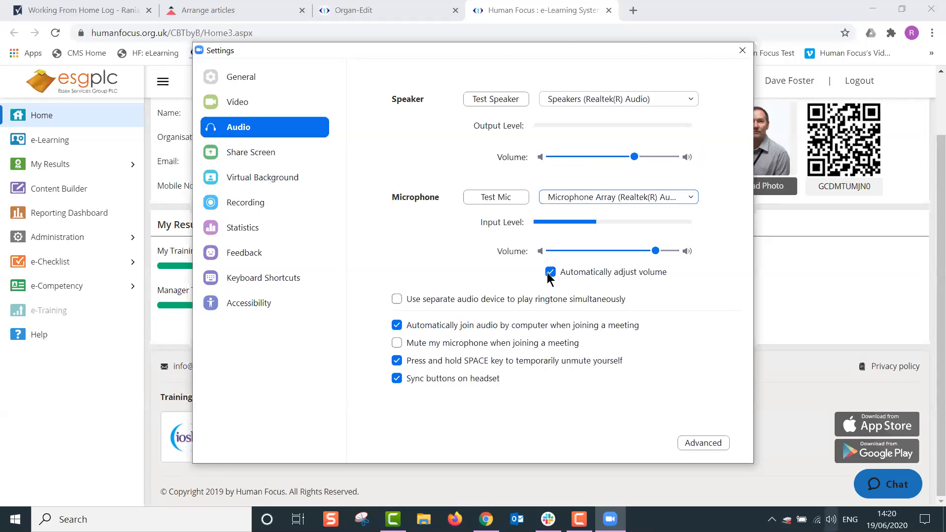
pyautogui.click(502, 197)
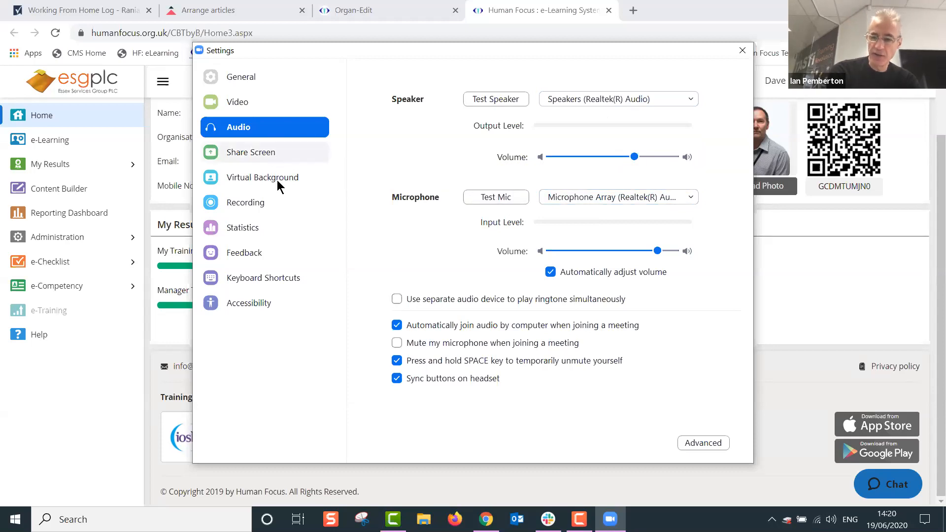
pyautogui.click(742, 50)
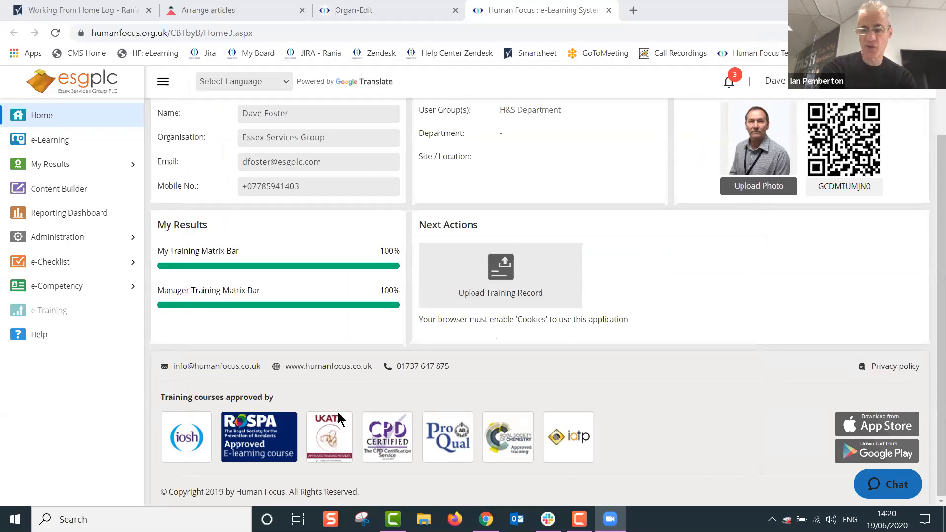
pyautogui.click(295, 481)
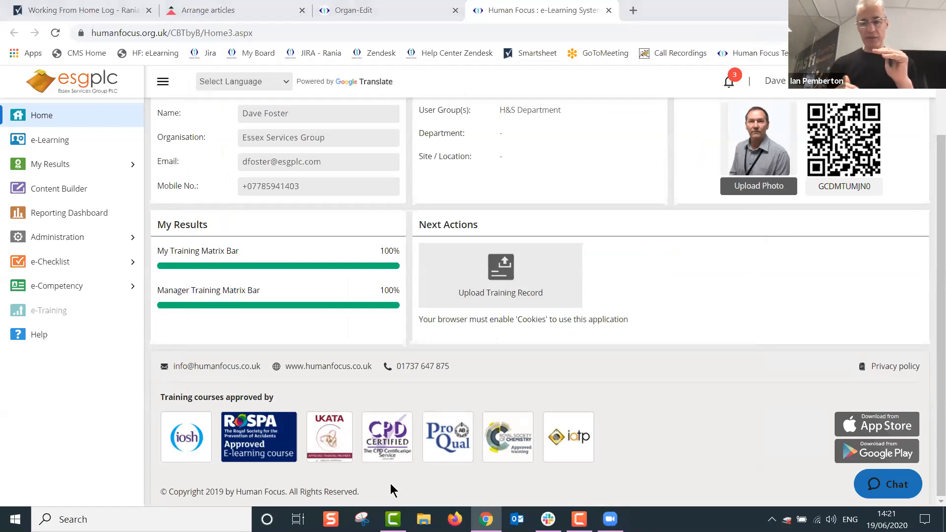
pyautogui.click(743, 50)
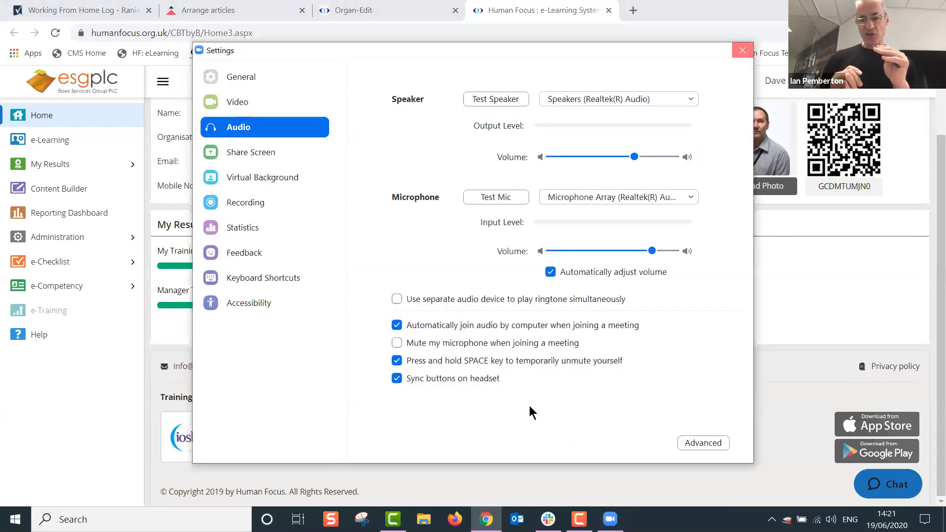
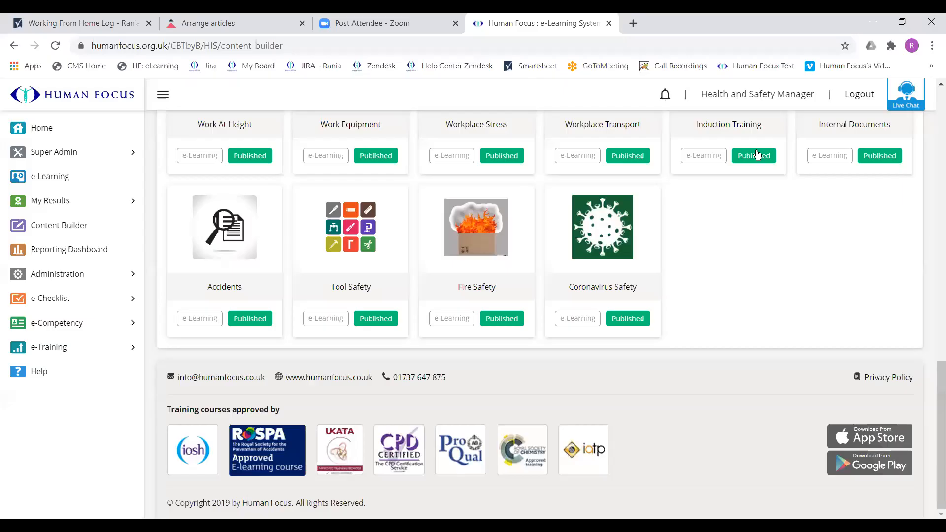
# Open the Fire Safety training in the content builder for editing at its Add Assets & Set Order stage.
pyautogui.moveTo(757, 155)
pyautogui.moveTo(456, 287)
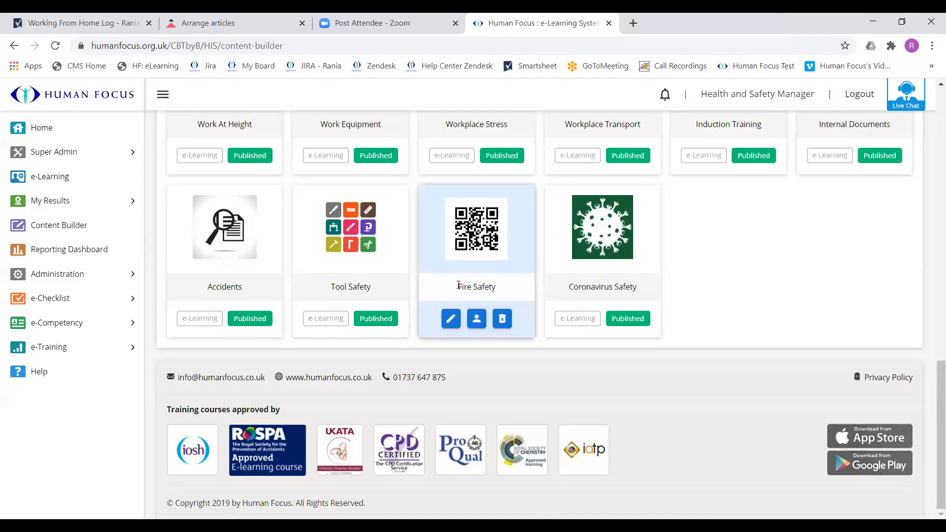
pyautogui.moveTo(457, 286); pyautogui.dragTo(501, 294)
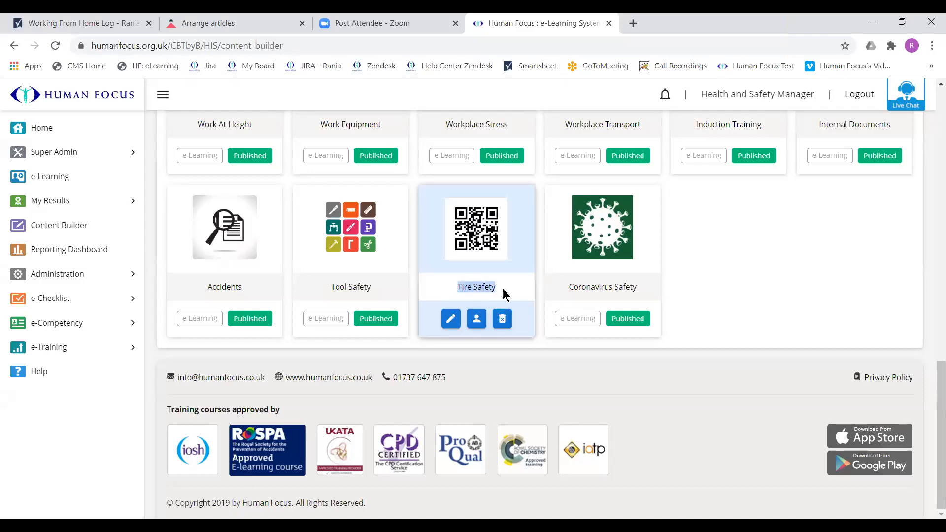
pyautogui.click(453, 327)
pyautogui.click(530, 345)
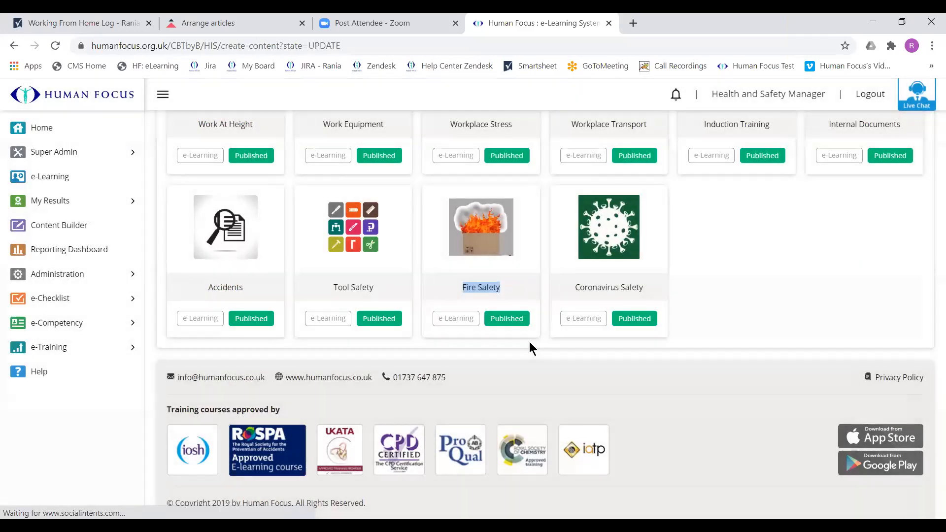
pyautogui.click(617, 461)
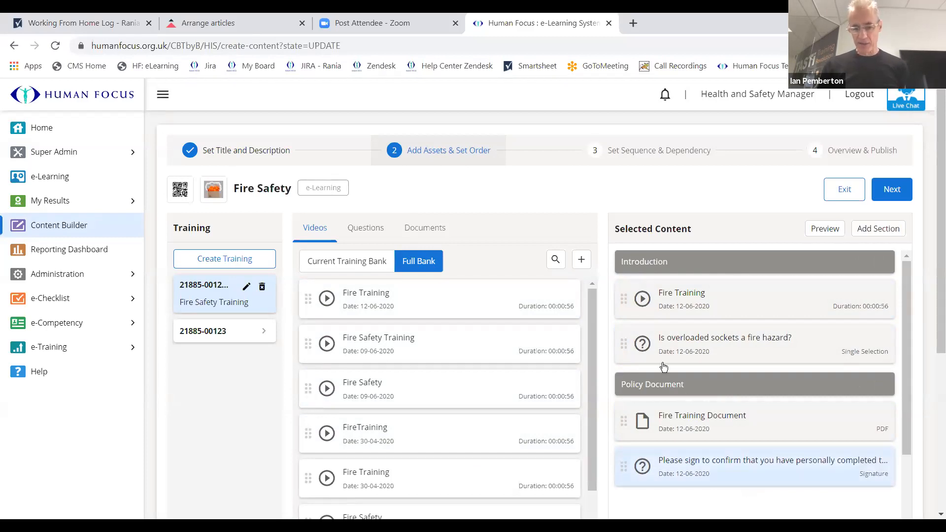
# Add a mandatory section titled "Knowledge Test" to the training's selected content.
pyautogui.doubleClick(637, 262)
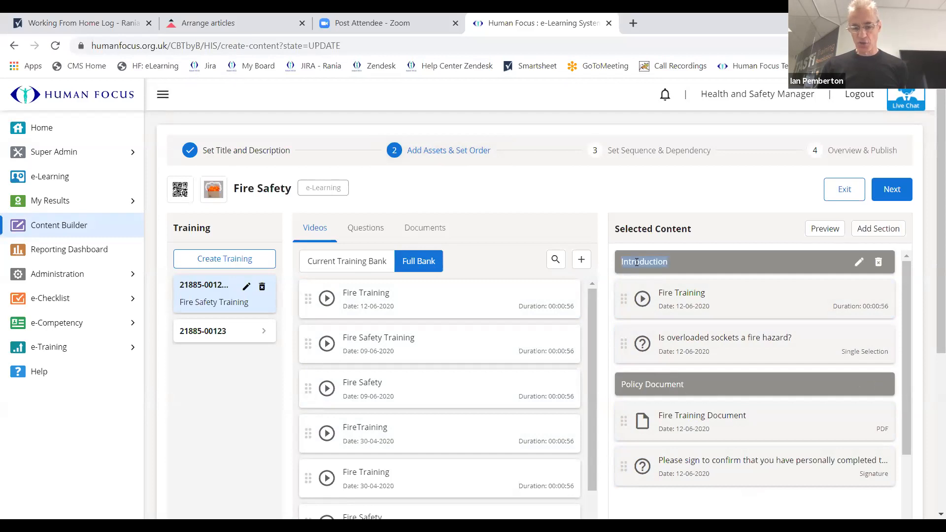
pyautogui.tripleClick(658, 385)
pyautogui.click(720, 388)
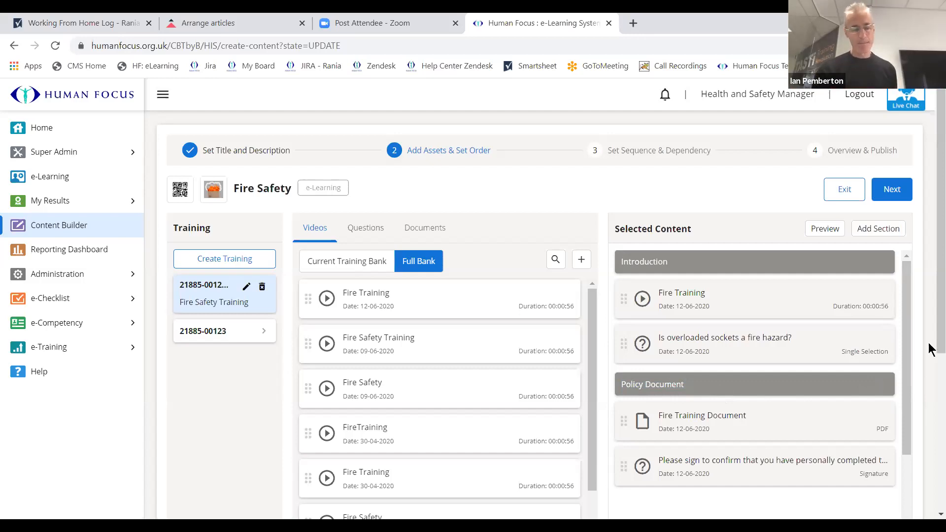
pyautogui.click(886, 230)
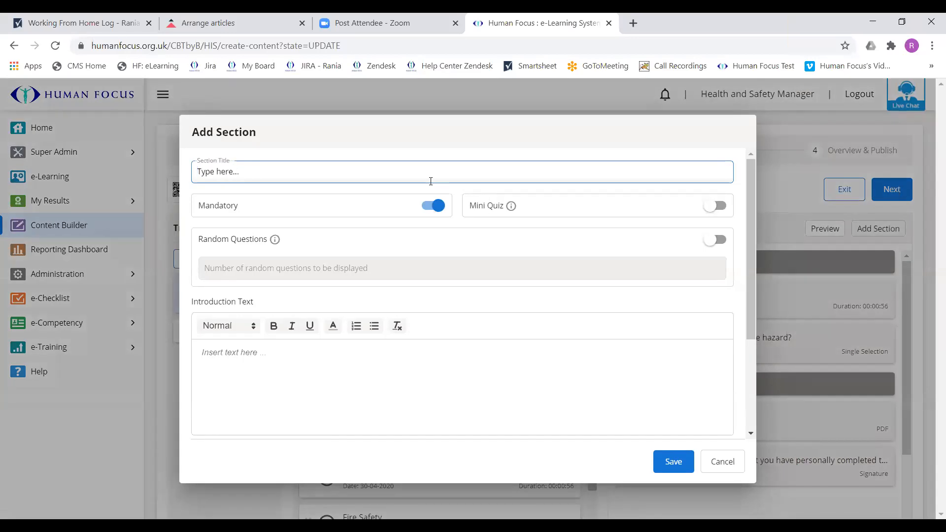
pyautogui.write('Knowledge Test')
pyautogui.click(673, 461)
pyautogui.scroll(-4, 763, 419)
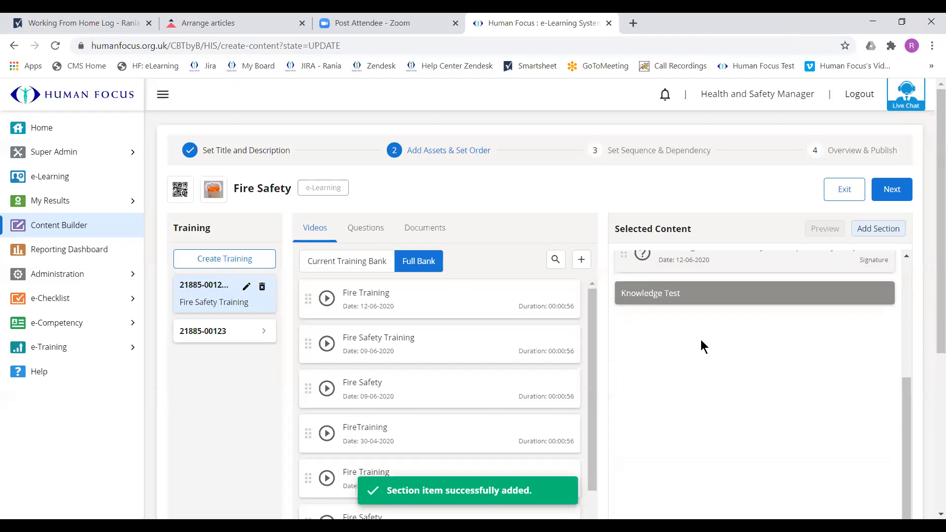
# Add the question "Is overloaded sockets a fire hazard?" from the current training bank to the Knowledge Test section.
pyautogui.click(356, 234)
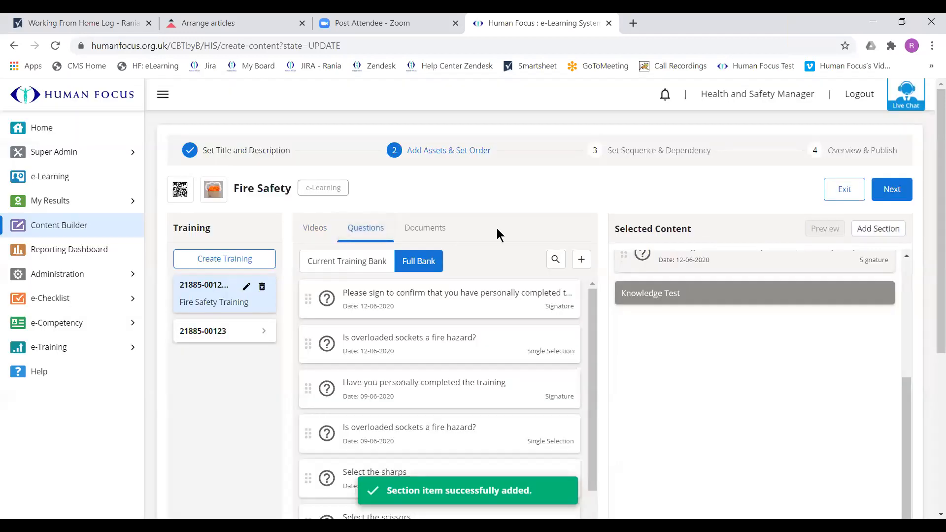
pyautogui.click(369, 261)
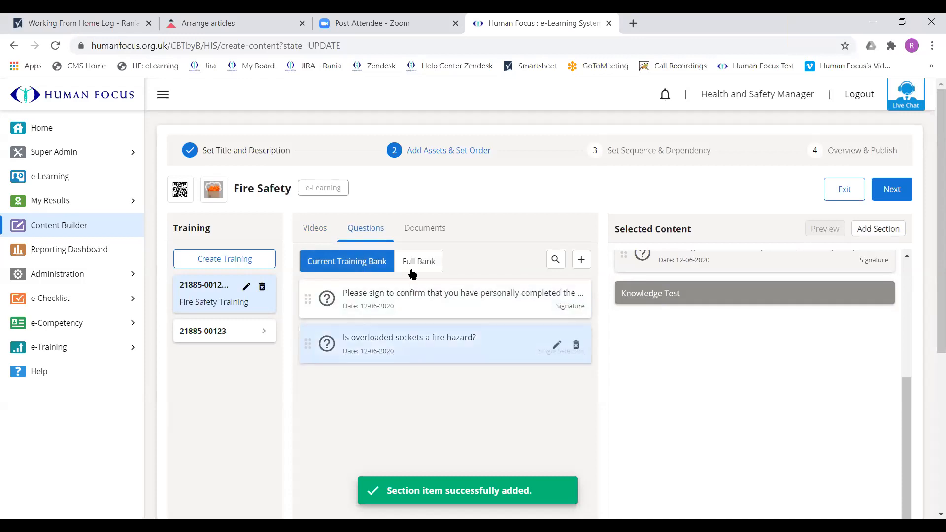
pyautogui.scroll(4, 718, 337)
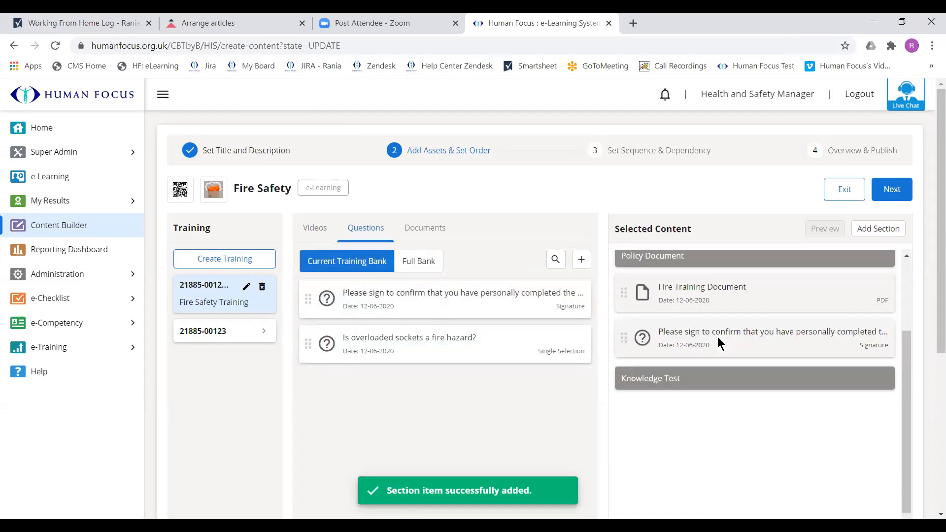
pyautogui.scroll(-2, 718, 338)
pyautogui.scroll(-2, 718, 340)
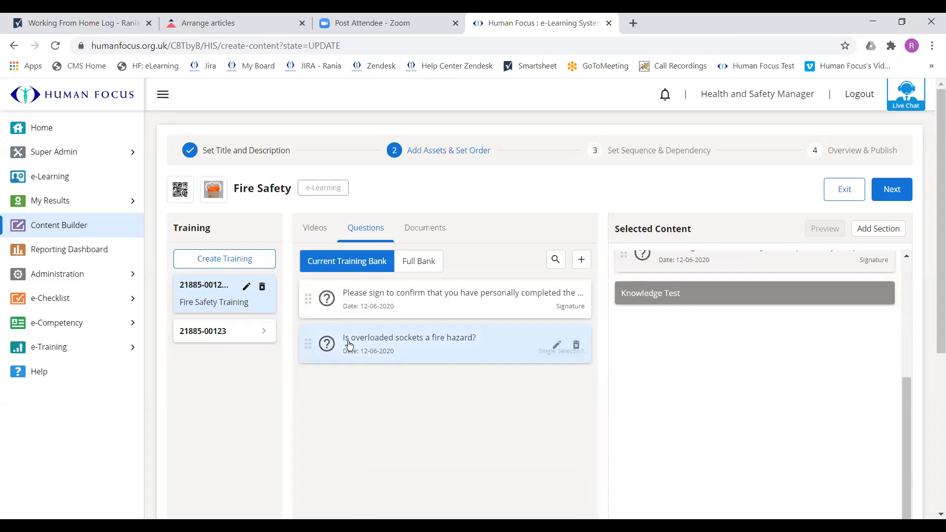
pyautogui.moveTo(306, 341); pyautogui.dragTo(627, 338)
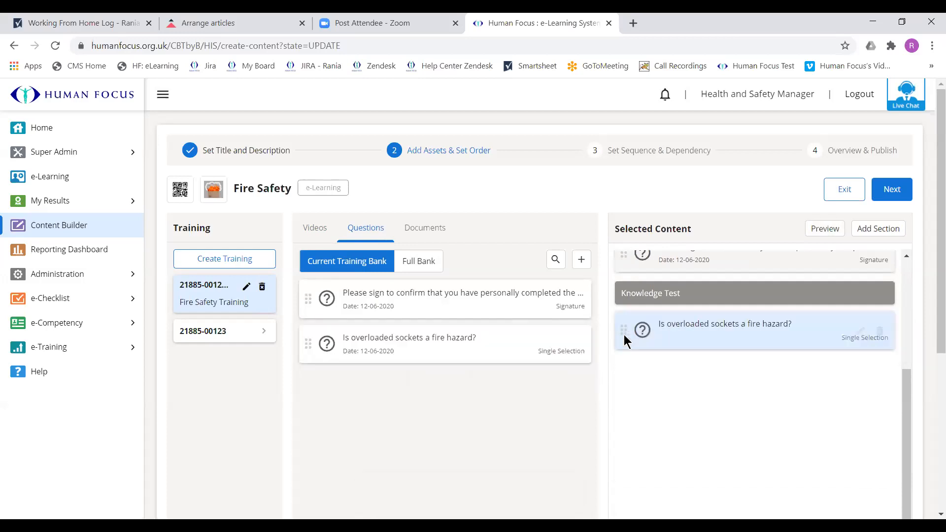
# Examine the Knowledge Test question's answers and attributes without saving, and review the order of the selected content.
pyautogui.click(861, 330)
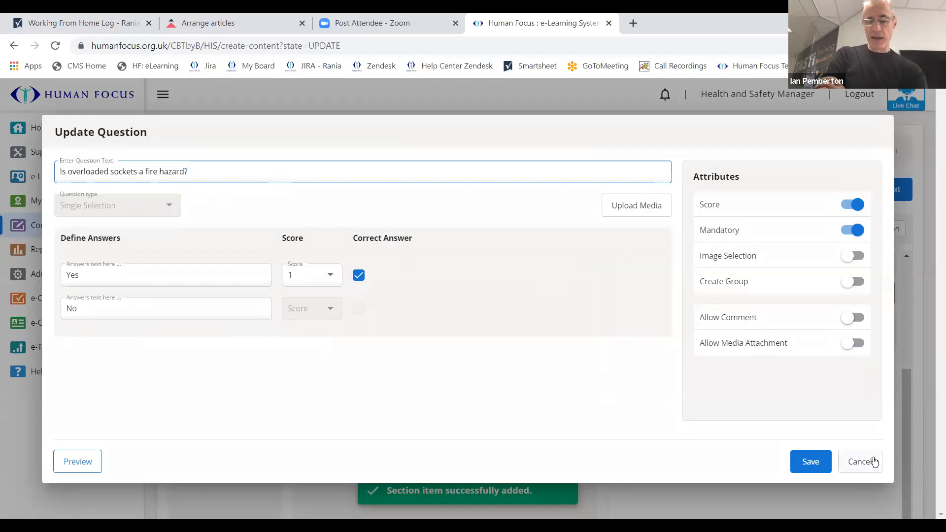
pyautogui.click(869, 460)
pyautogui.scroll(4, 716, 421)
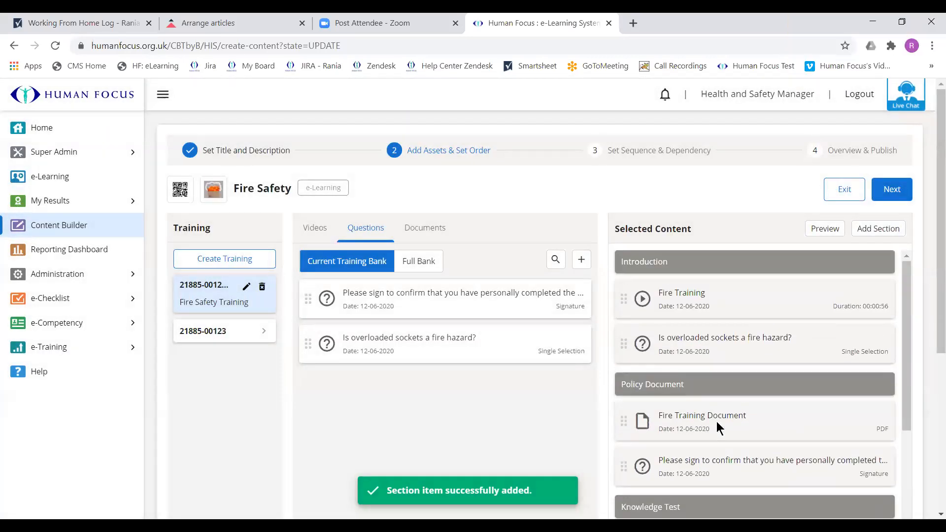
pyautogui.scroll(-3, 699, 412)
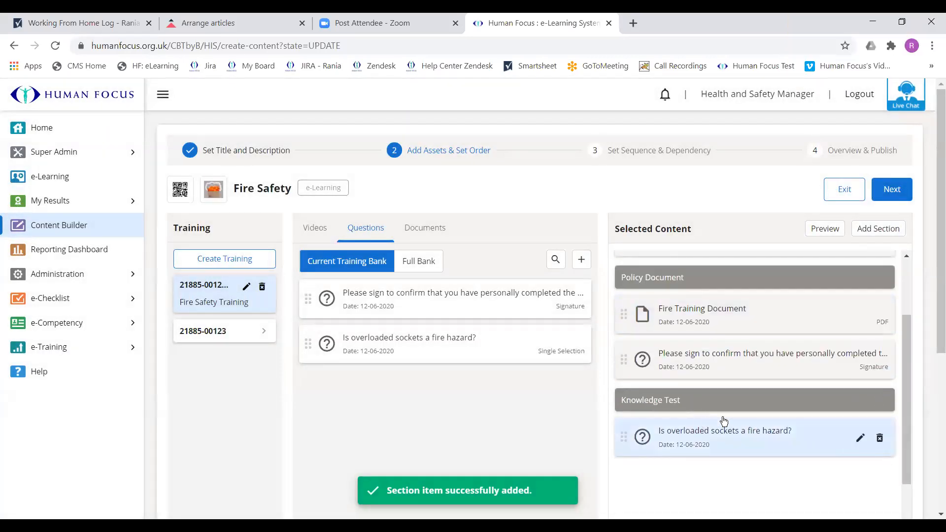
pyautogui.scroll(3, 724, 420)
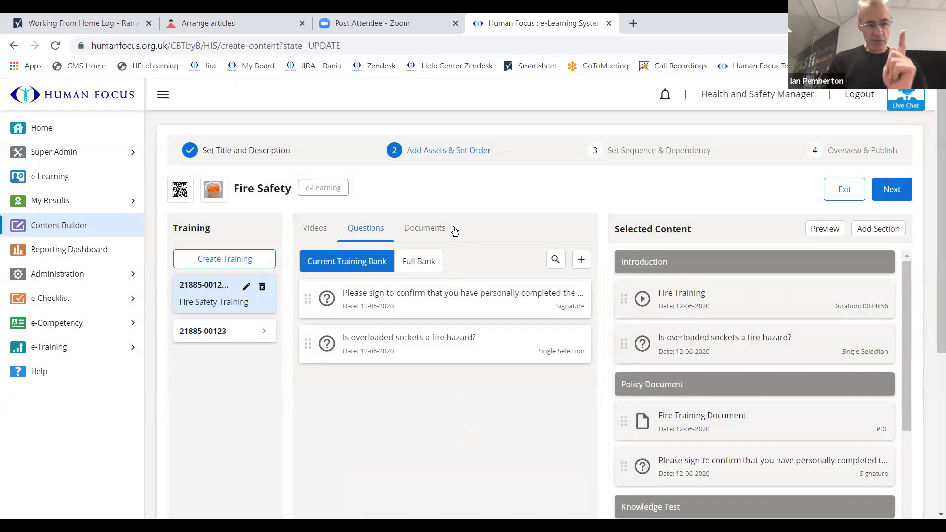
# Look through the training's available videos, questions and documents, returning to the questions.
pyautogui.moveTo(459, 231); pyautogui.dragTo(289, 235)
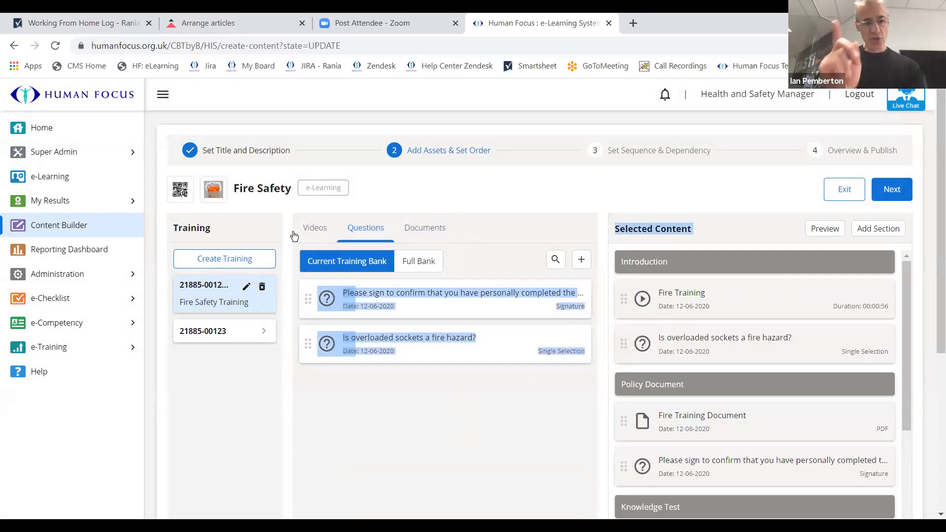
pyautogui.click(307, 240)
pyautogui.click(355, 235)
pyautogui.click(420, 234)
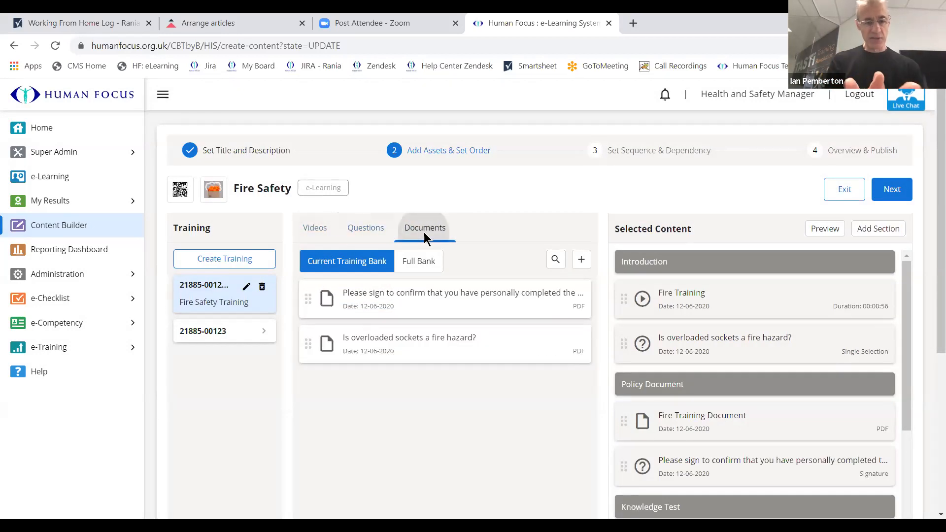
pyautogui.click(371, 238)
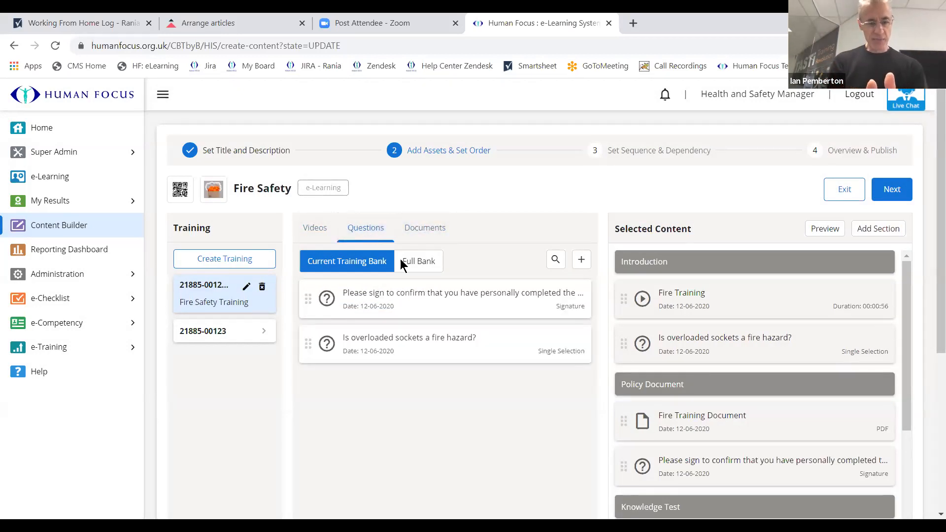
pyautogui.scroll(-1, 482, 445)
pyautogui.scroll(1, 483, 445)
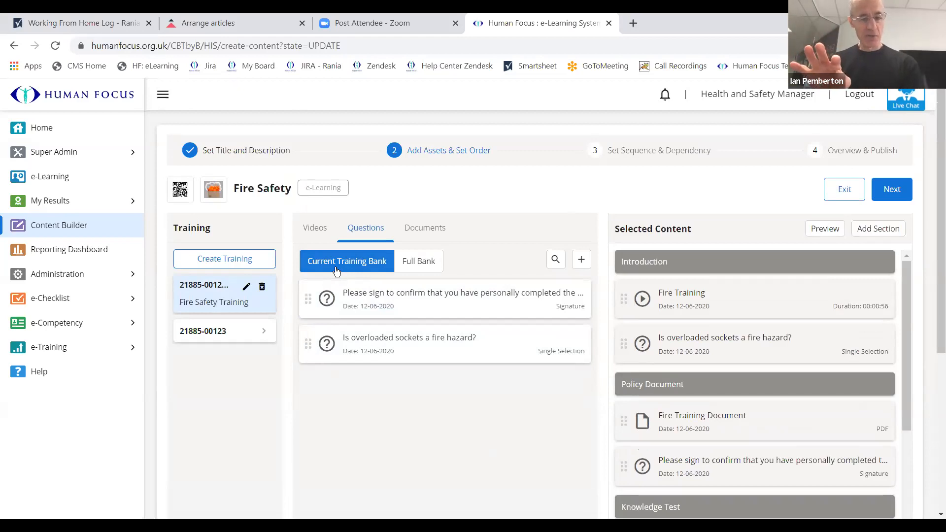
# Compare the questions in the full bank with those in the current training bank, and review the selected content.
pyautogui.click(406, 272)
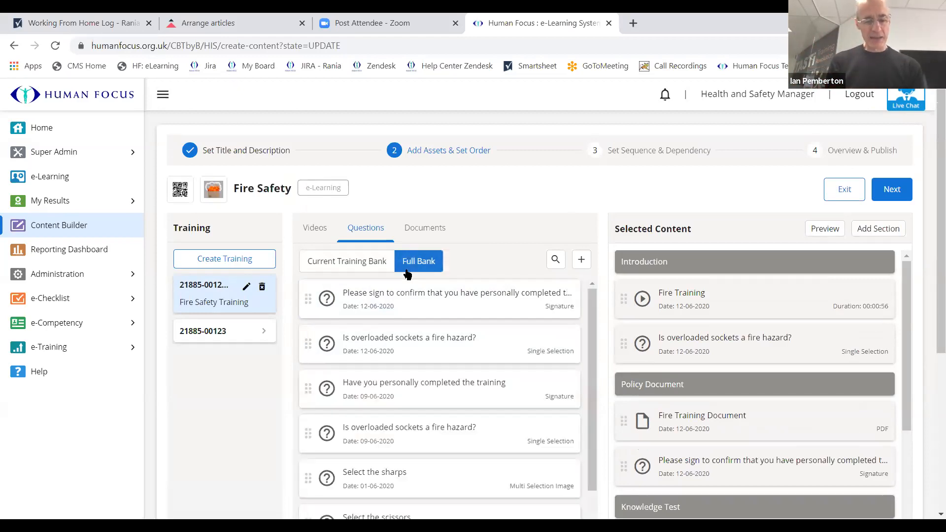
pyautogui.moveTo(595, 299); pyautogui.dragTo(596, 328)
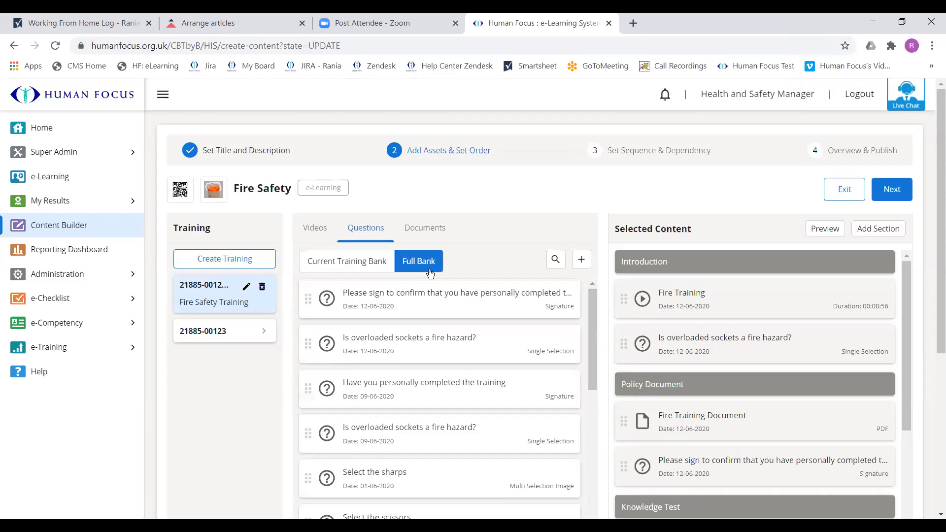
pyautogui.click(376, 260)
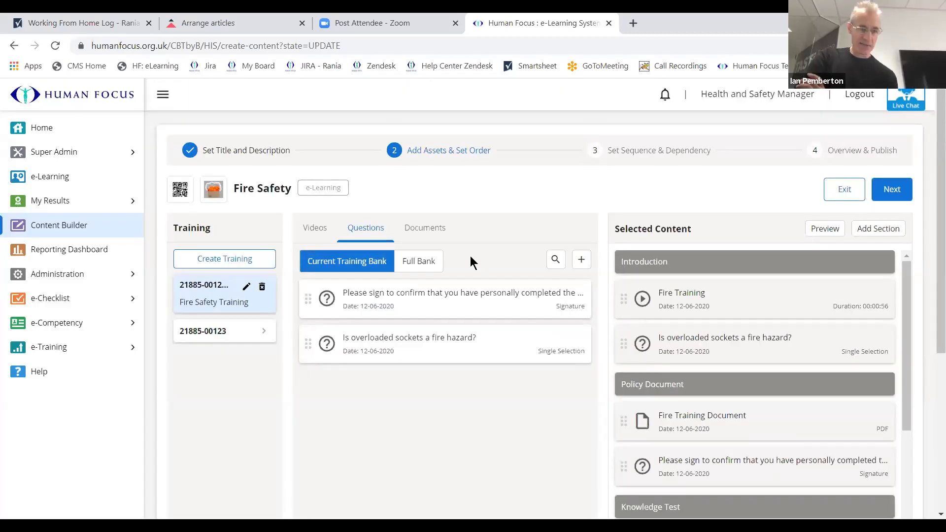
pyautogui.moveTo(908, 276); pyautogui.dragTo(430, 258)
pyautogui.click(418, 261)
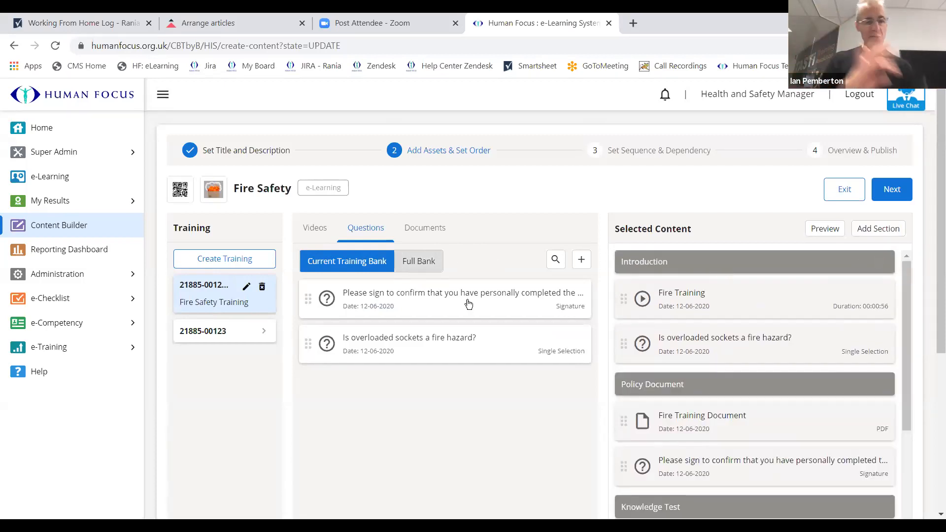
pyautogui.scroll(-6, 565, 333)
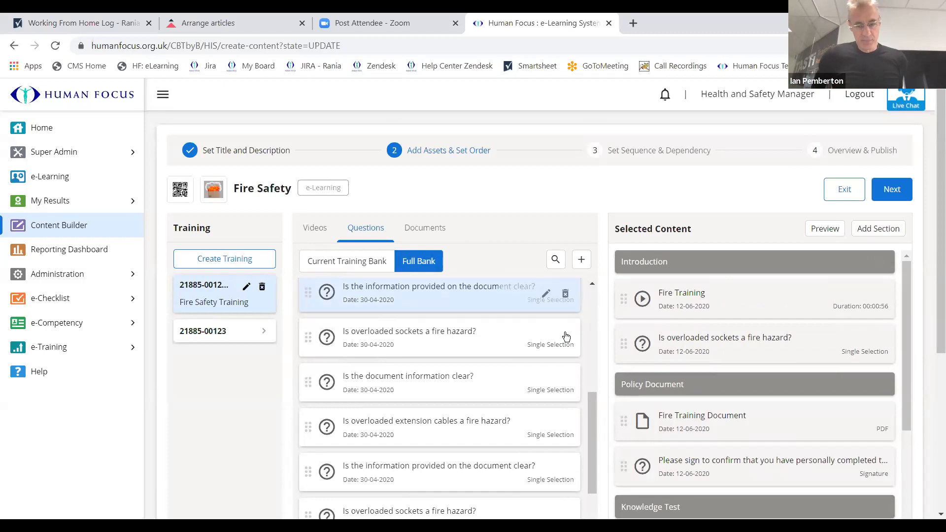
pyautogui.scroll(6, 565, 333)
pyautogui.click(357, 264)
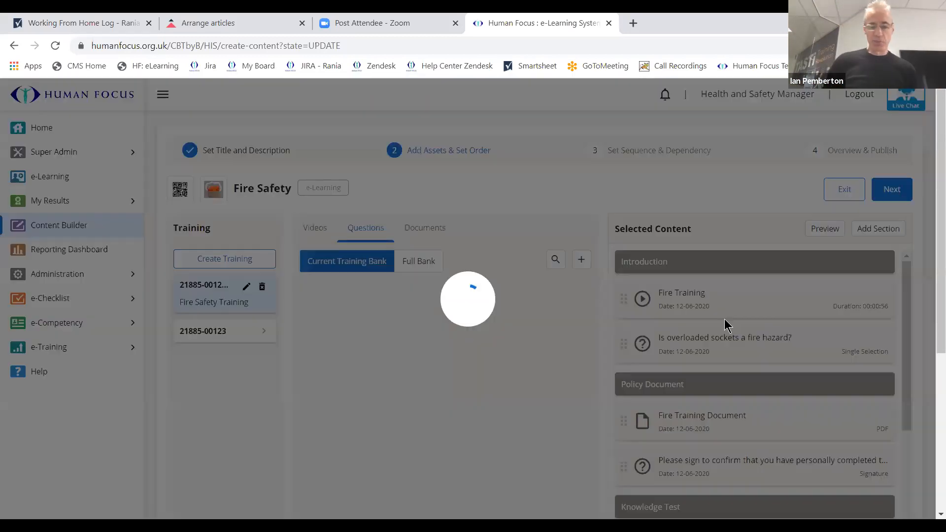
pyautogui.scroll(-3, 734, 361)
pyautogui.scroll(3, 741, 362)
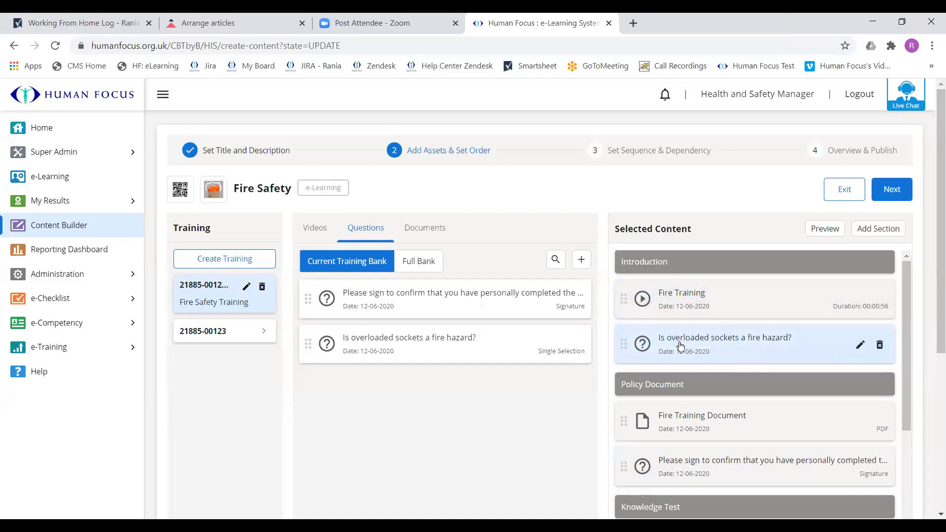
# Review the answers and attributes of the Knowledge Test question "Is overloaded sockets a fire hazard?" and save it without changes.
pyautogui.scroll(-5, 680, 345)
pyautogui.scroll(2, 678, 374)
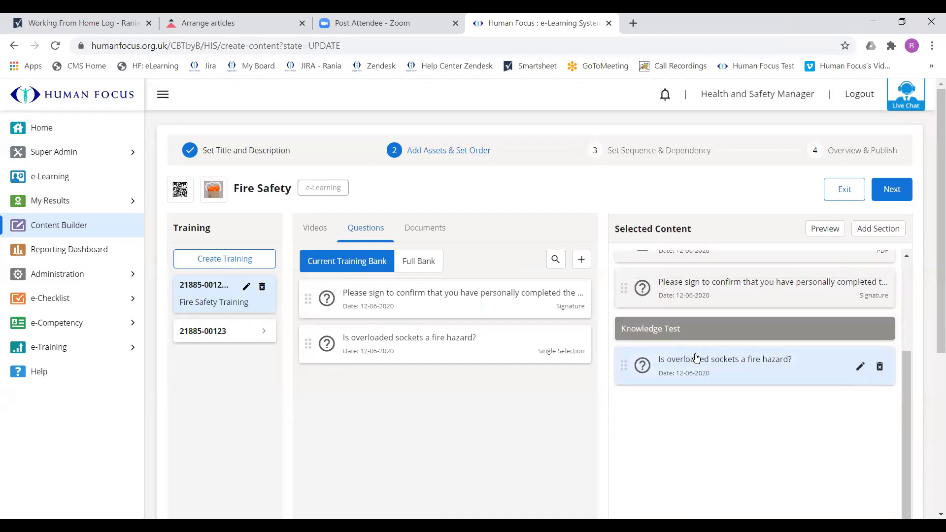
pyautogui.click(859, 366)
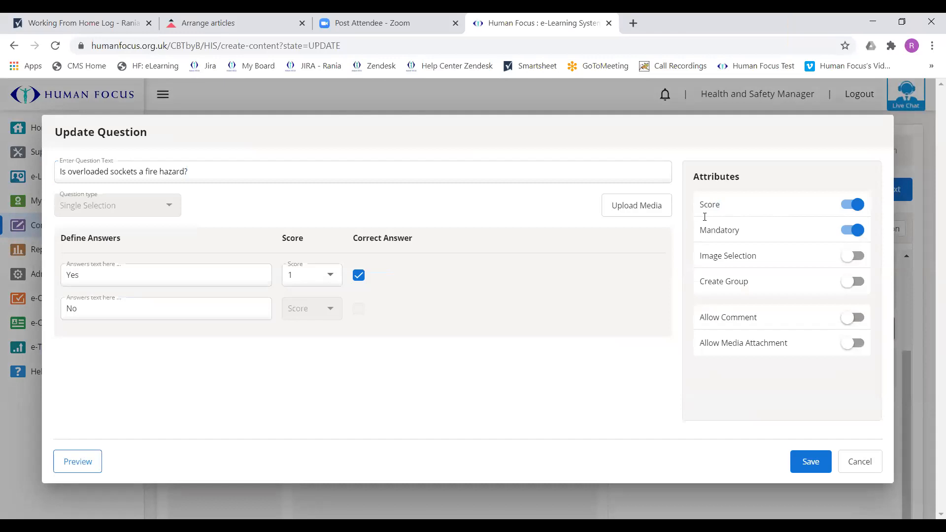
pyautogui.click(810, 463)
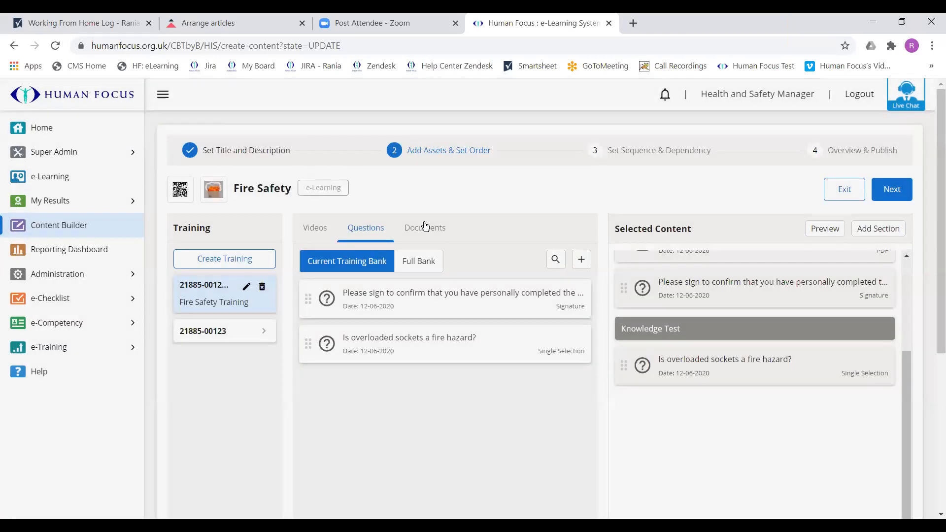
# Start a new question in the current training bank with the type Interactive Question.
pyautogui.click(581, 261)
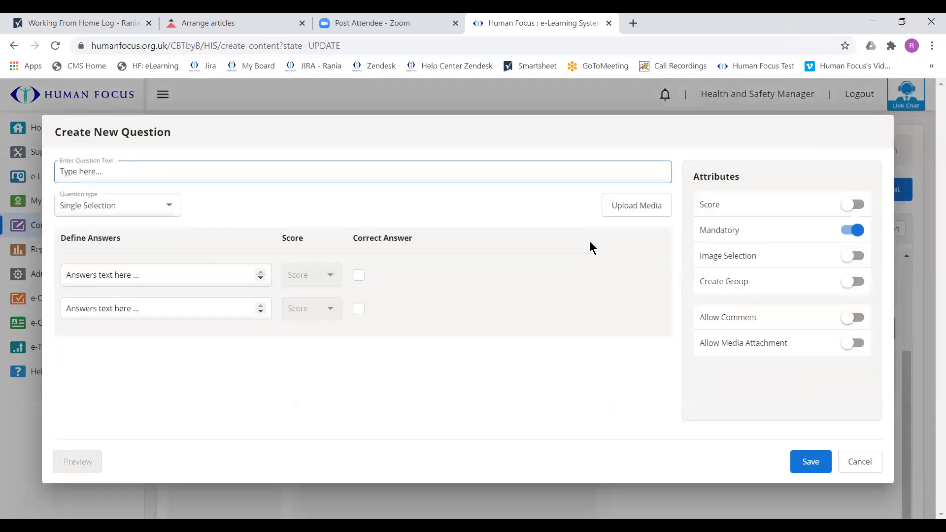
pyautogui.click(167, 212)
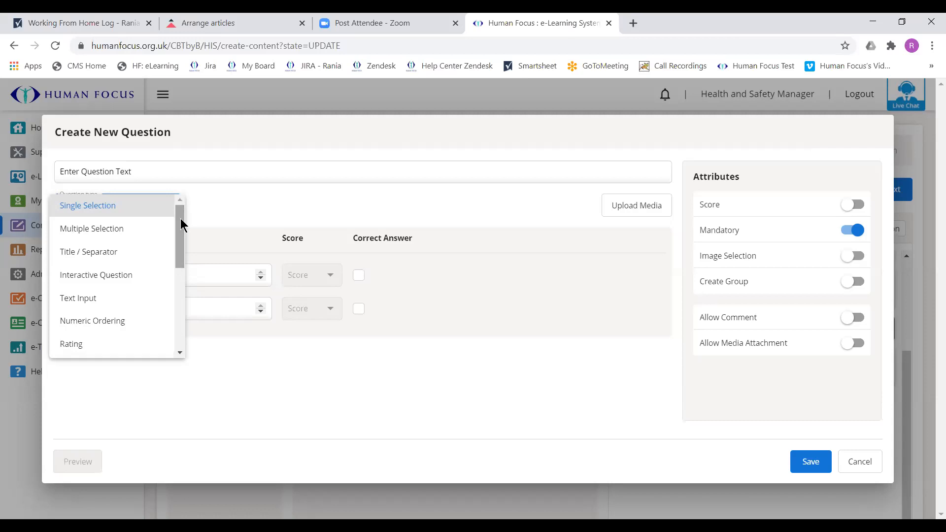
pyautogui.click(107, 284)
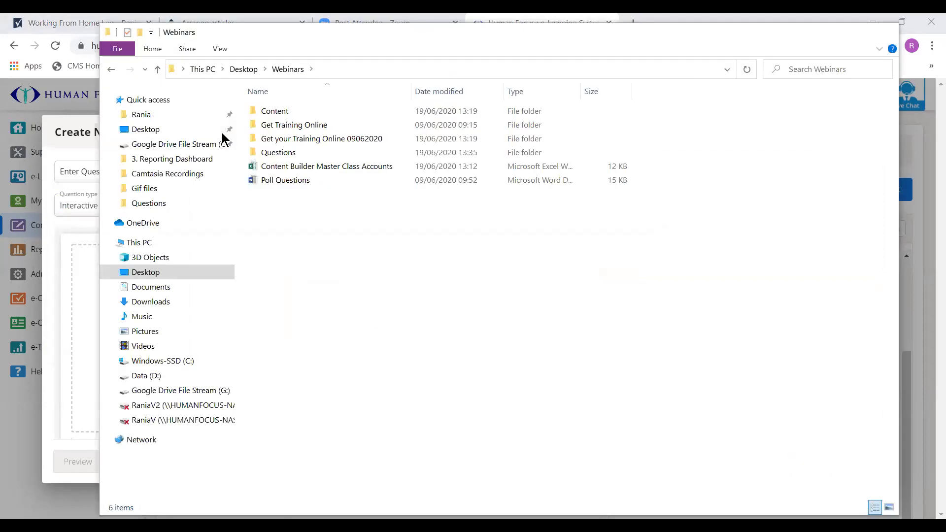
# Load the "Drag and Drop" image from the Webinars > Questions folder as the interactive question's picture.
pyautogui.click(372, 325)
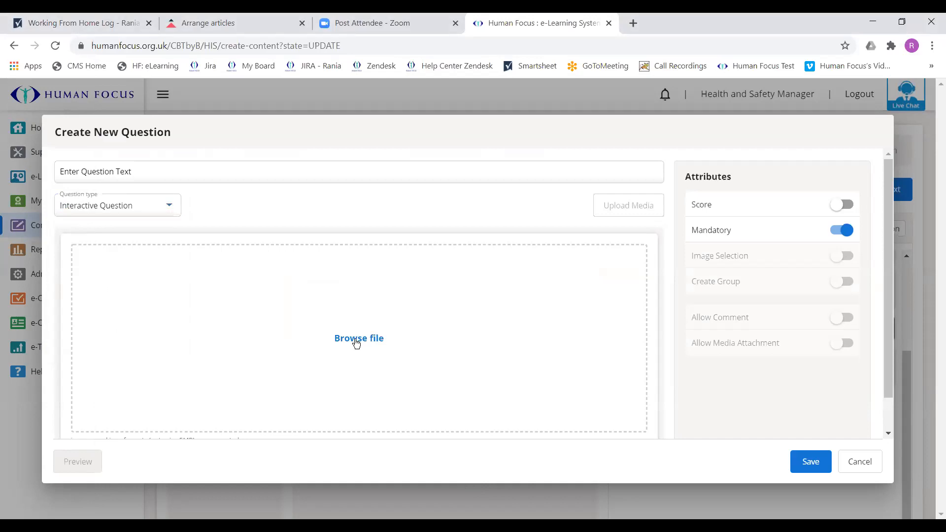
pyautogui.click(357, 338)
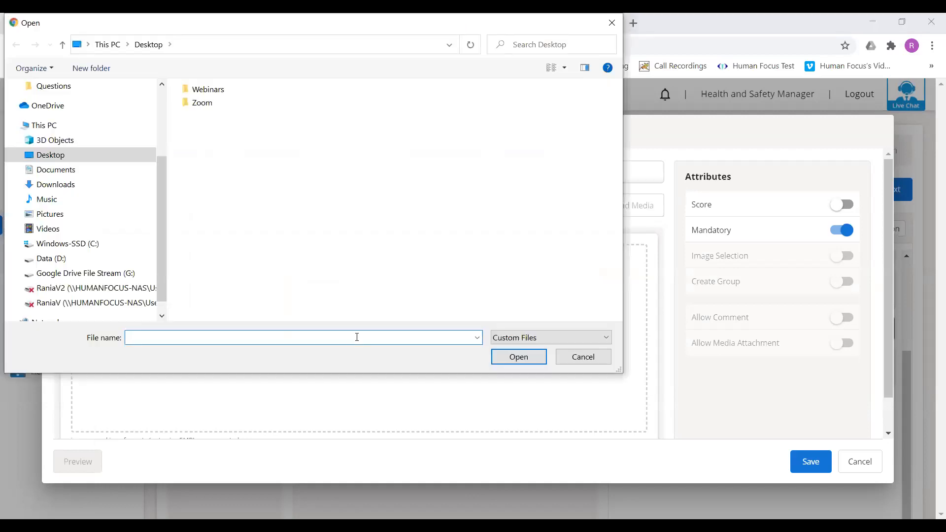
pyautogui.doubleClick(222, 91)
pyautogui.click(205, 147)
pyautogui.doubleClick(206, 146)
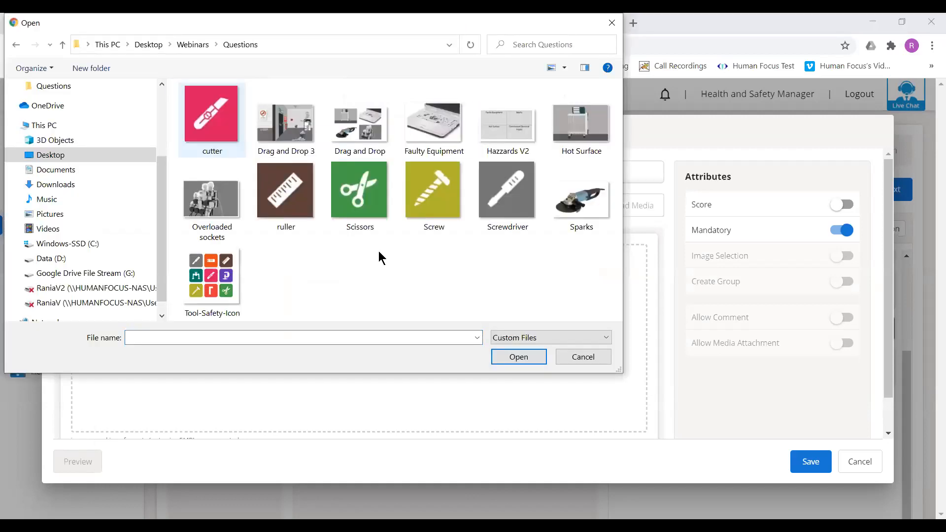
pyautogui.click(354, 118)
pyautogui.click(517, 358)
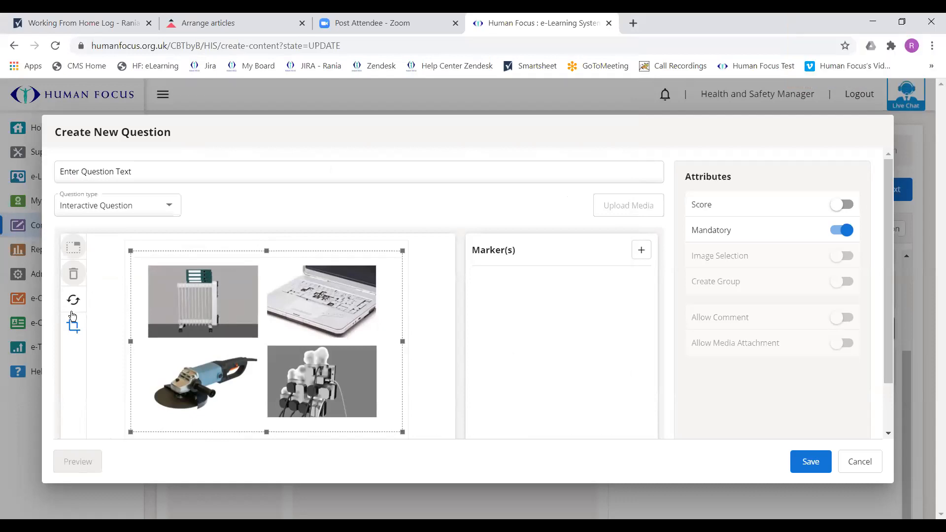
# Crop the question image closely around its four hazard pictures and apply the crop.
pyautogui.moveTo(267, 250); pyautogui.dragTo(266, 256)
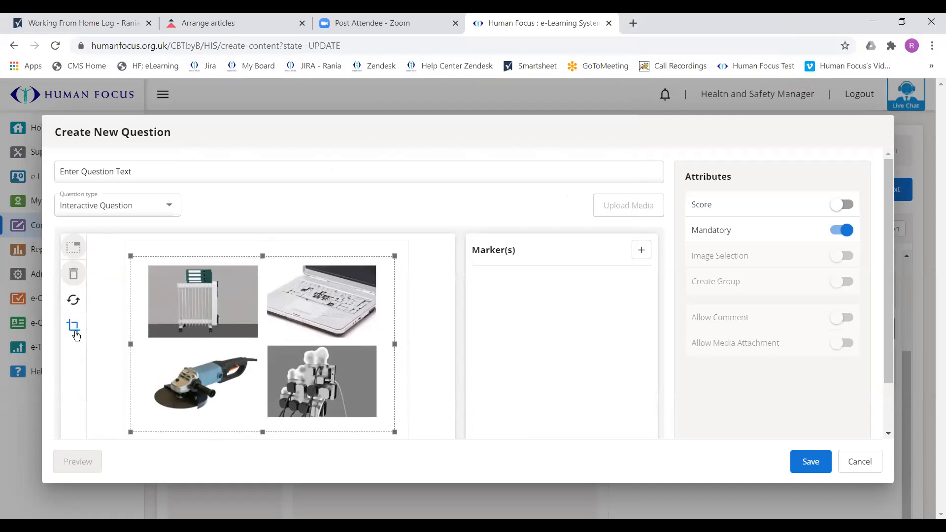
pyautogui.moveTo(131, 433); pyautogui.dragTo(150, 430)
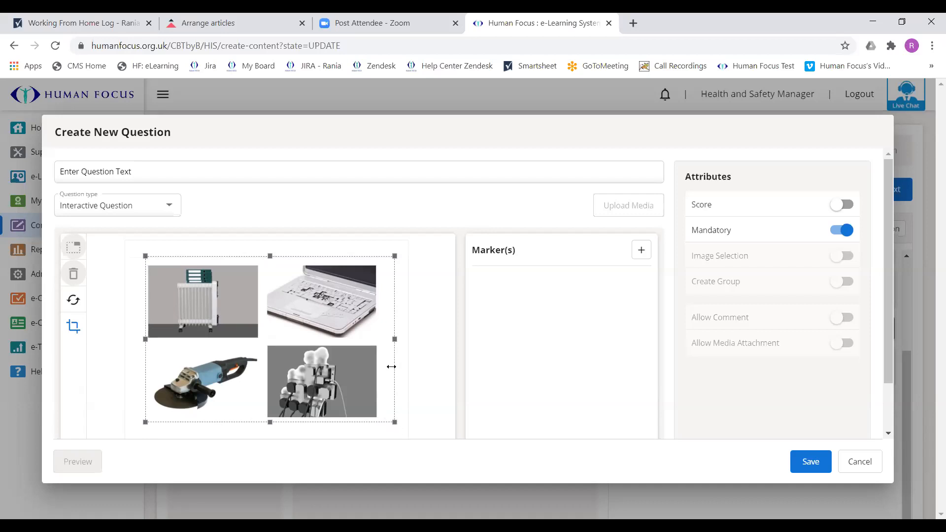
pyautogui.moveTo(394, 339); pyautogui.dragTo(343, 358)
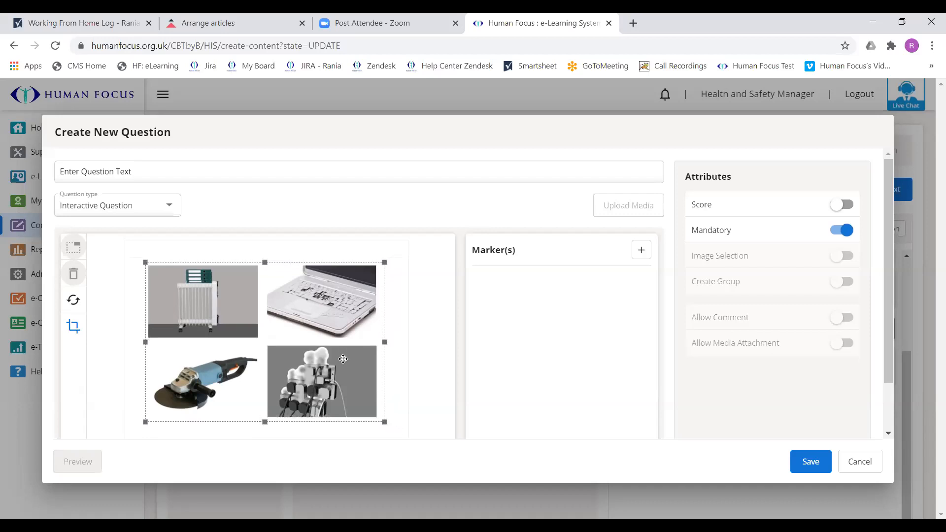
pyautogui.scroll(-2, 383, 357)
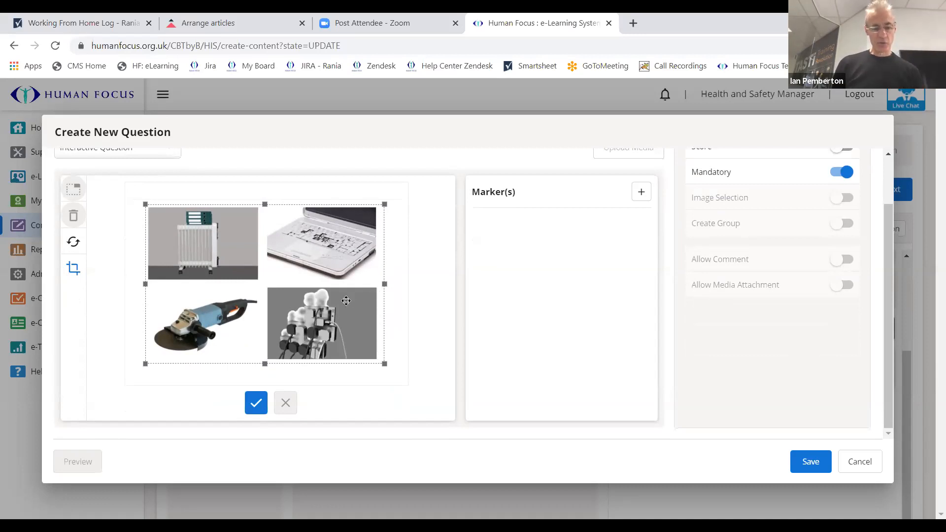
pyautogui.moveTo(345, 298)
pyautogui.mouseDown()
pyautogui.moveTo(330, 286)
pyautogui.moveTo(344, 304)
pyautogui.mouseUp()
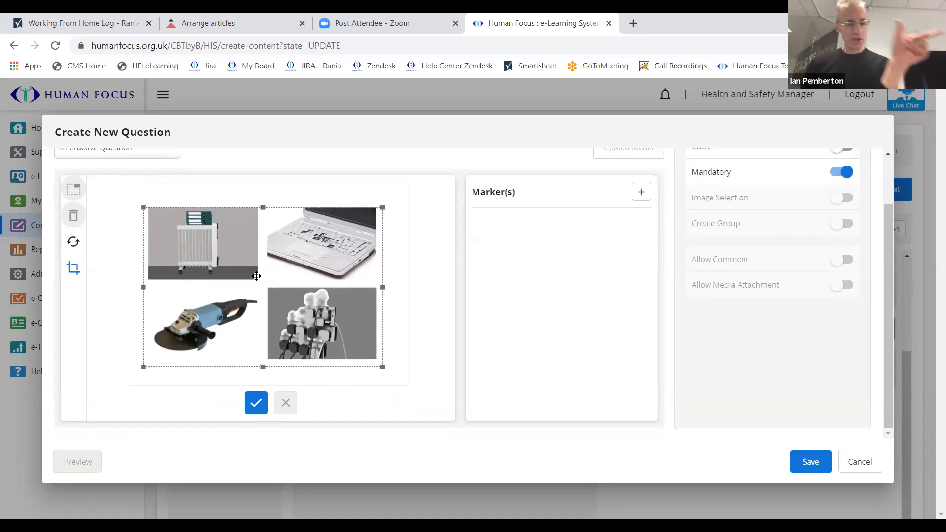
pyautogui.moveTo(262, 367); pyautogui.dragTo(269, 363)
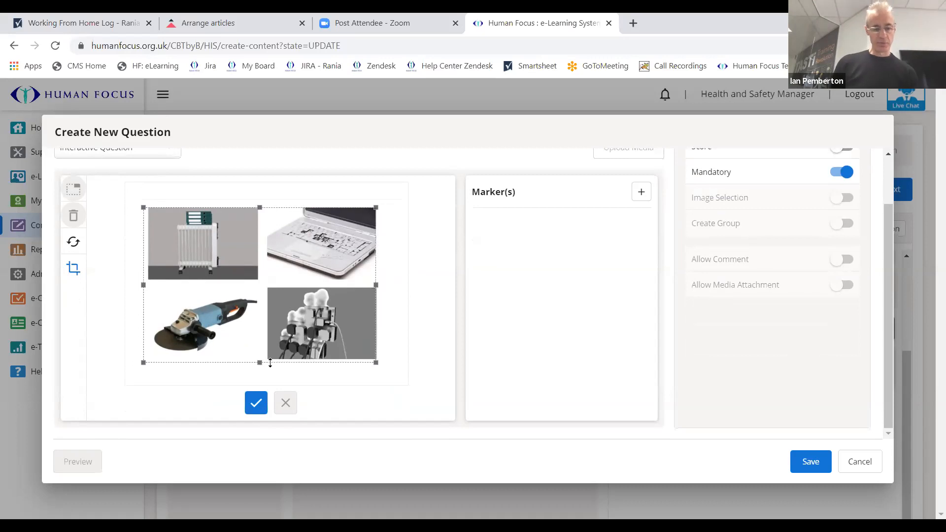
pyautogui.click(261, 406)
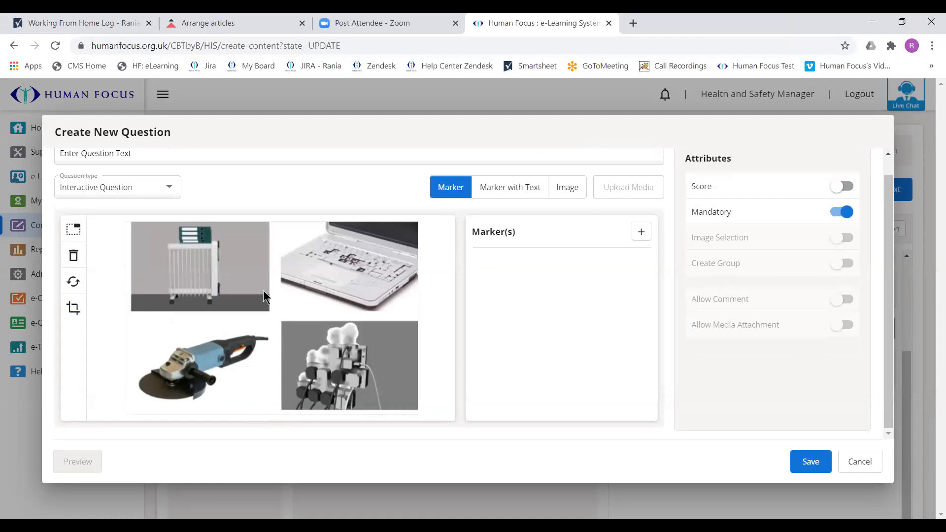
# Draw four answer areas on the image, one each over the heater, the overloaded sockets, the laptop and the angle grinder.
pyautogui.click(75, 229)
pyautogui.click(78, 231)
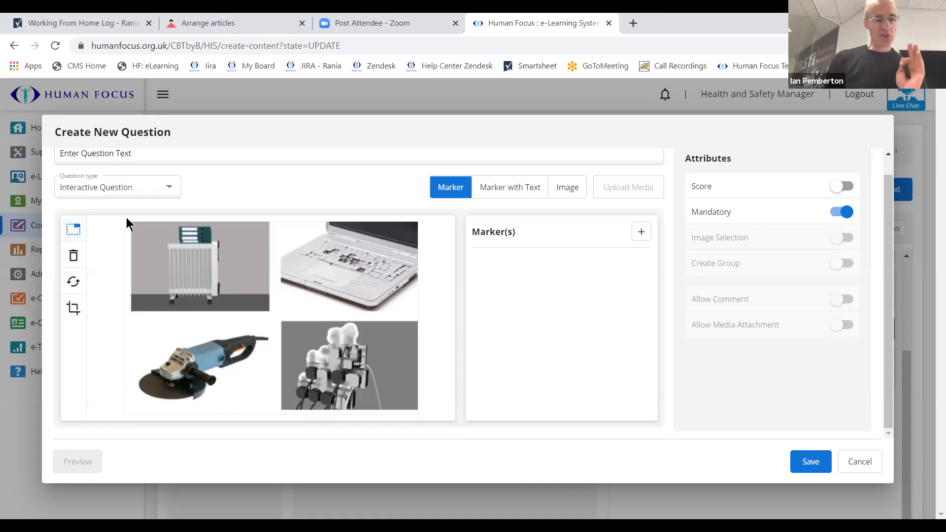
pyautogui.moveTo(272, 309)
pyautogui.mouseDown()
pyautogui.moveTo(139, 249)
pyautogui.moveTo(120, 218)
pyautogui.moveTo(254, 349)
pyautogui.moveTo(126, 215)
pyautogui.moveTo(131, 223)
pyautogui.mouseUp()
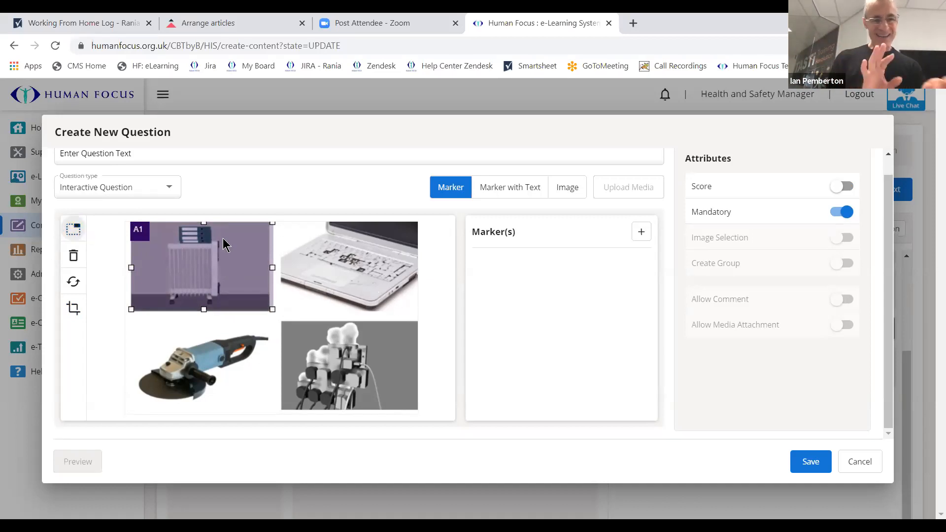
pyautogui.click(75, 235)
pyautogui.moveTo(283, 224)
pyautogui.mouseDown()
pyautogui.moveTo(292, 243)
pyautogui.moveTo(325, 257)
pyautogui.moveTo(317, 355)
pyautogui.moveTo(416, 408)
pyautogui.mouseUp()
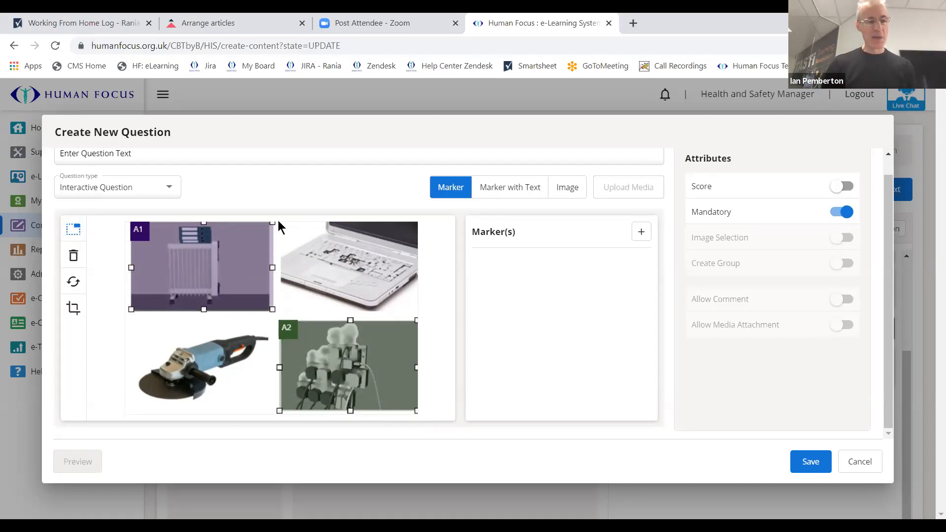
pyautogui.moveTo(278, 221); pyautogui.dragTo(416, 317)
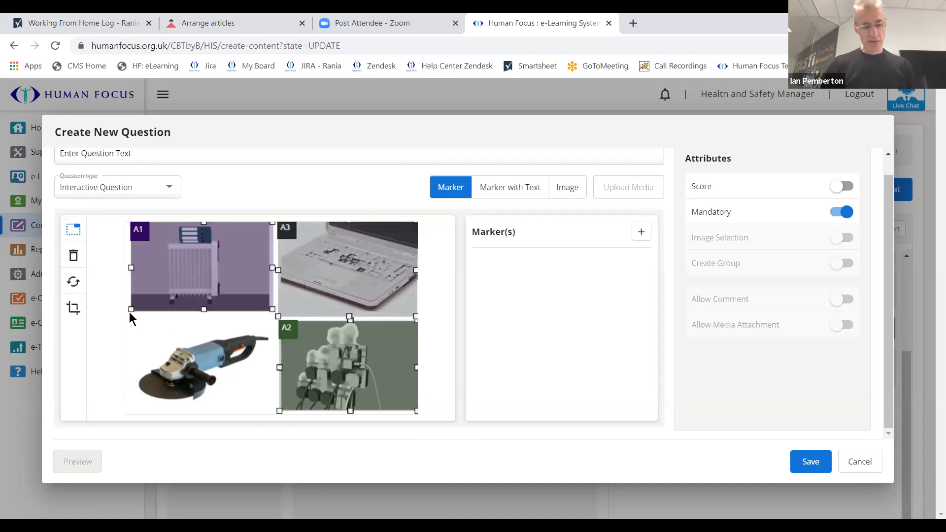
pyautogui.moveTo(127, 315)
pyautogui.mouseDown()
pyautogui.moveTo(261, 405)
pyautogui.moveTo(169, 364)
pyautogui.moveTo(189, 365)
pyautogui.moveTo(222, 396)
pyautogui.moveTo(128, 344)
pyautogui.moveTo(212, 384)
pyautogui.moveTo(242, 416)
pyautogui.moveTo(228, 401)
pyautogui.moveTo(268, 418)
pyautogui.moveTo(274, 411)
pyautogui.mouseUp()
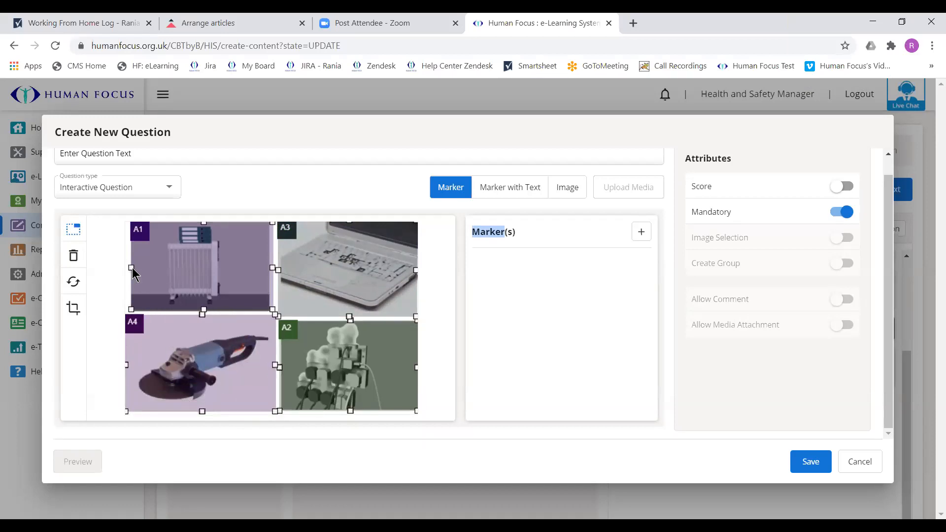
pyautogui.click(525, 297)
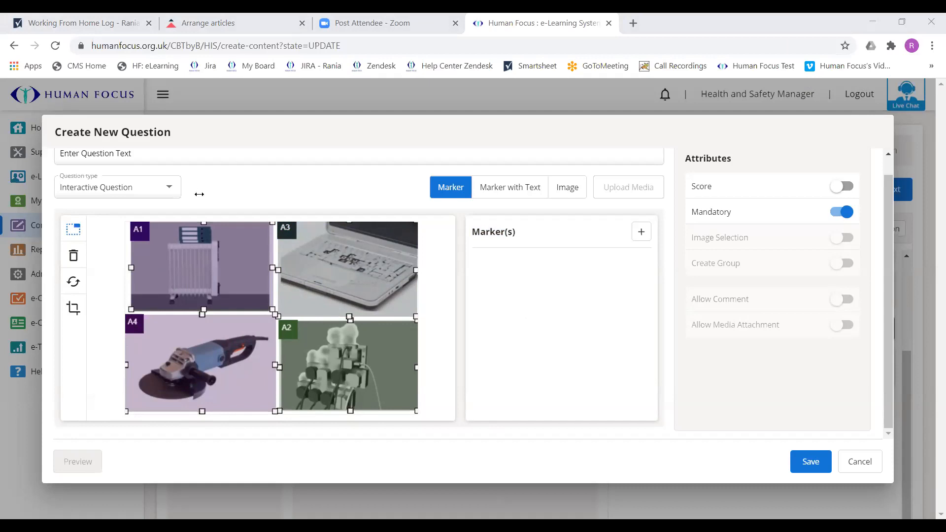
# Enter the question text "Match the markers to identify the common fire hazards displayed".
pyautogui.click(177, 153)
pyautogui.scroll(1, 177, 153)
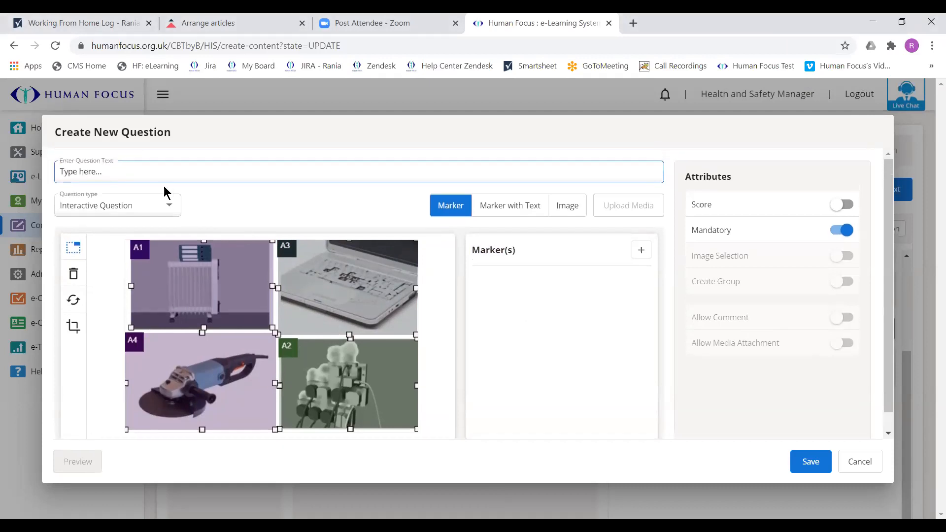
pyautogui.write('Match the markers to identify the common fire hazards displayed')
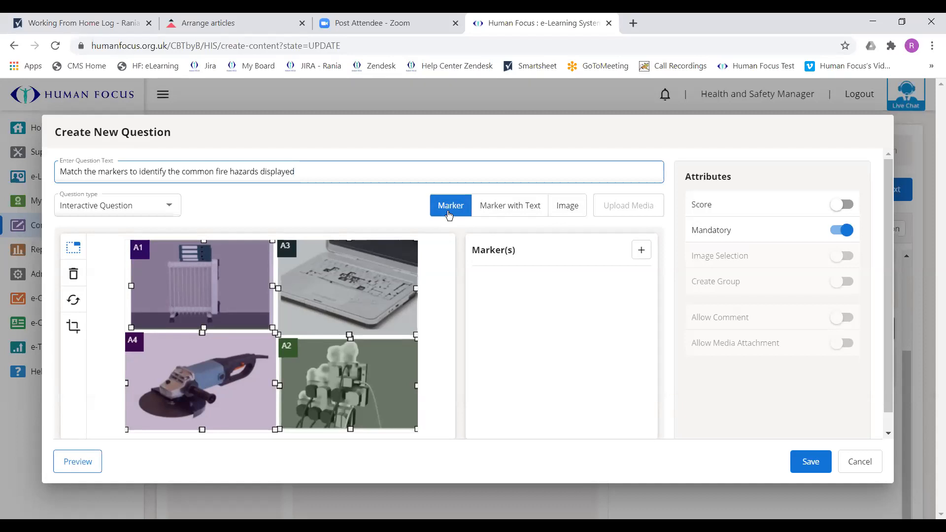
# Try the Marker with Text and Image options, and add plain markers to the four answer areas.
pyautogui.click(507, 207)
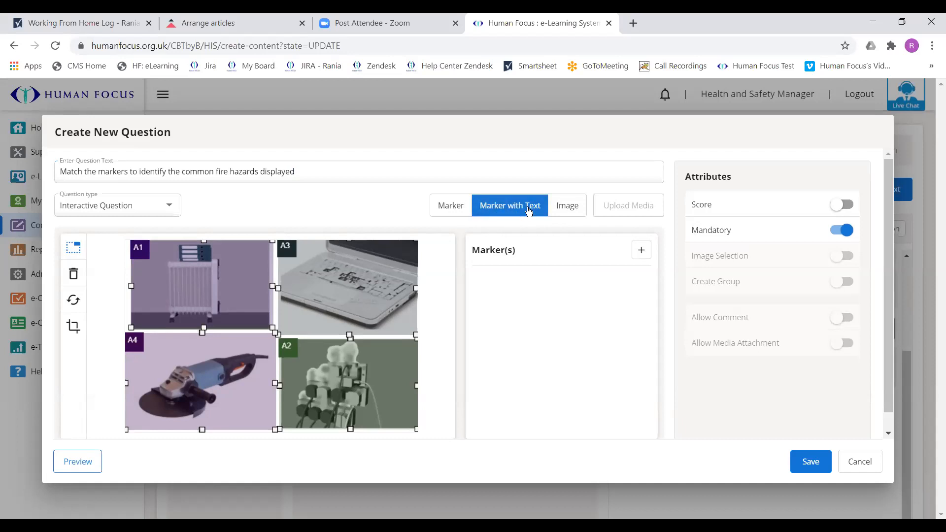
pyautogui.click(564, 209)
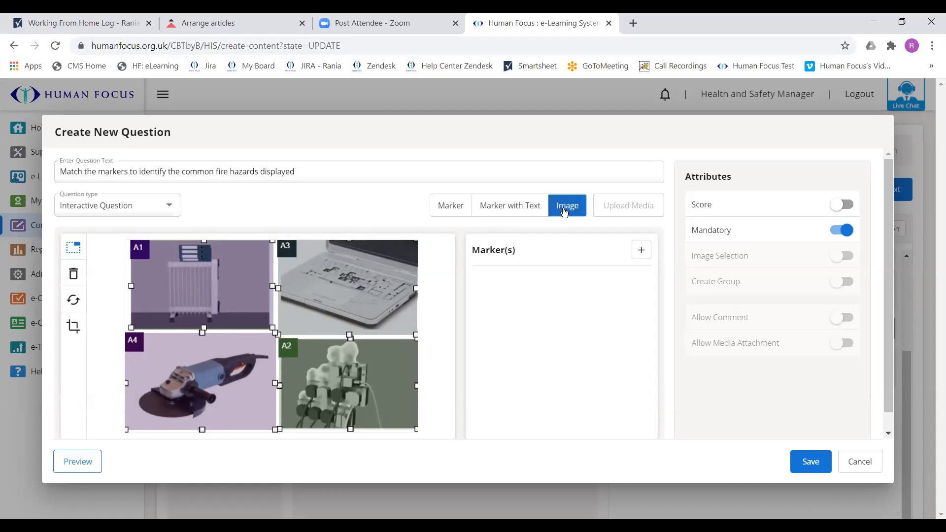
pyautogui.click(514, 211)
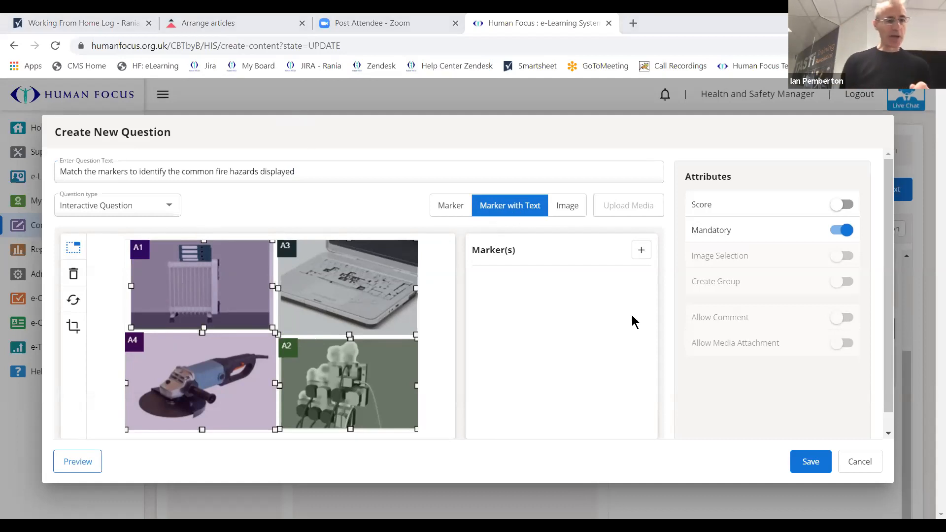
pyautogui.click(448, 207)
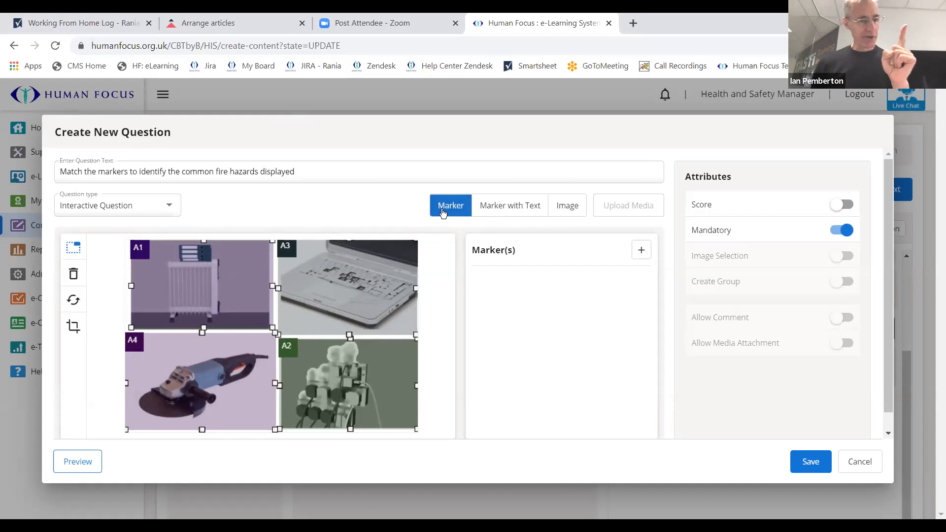
pyautogui.click(641, 252)
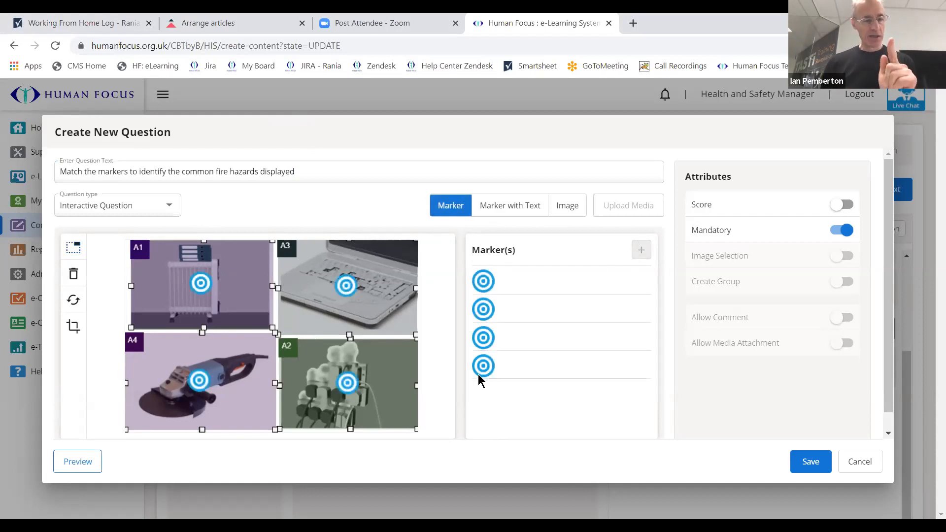
# Switch the question to Marker with Text and create a "Faulty Equipment" marker in 10px bold text.
pyautogui.click(523, 211)
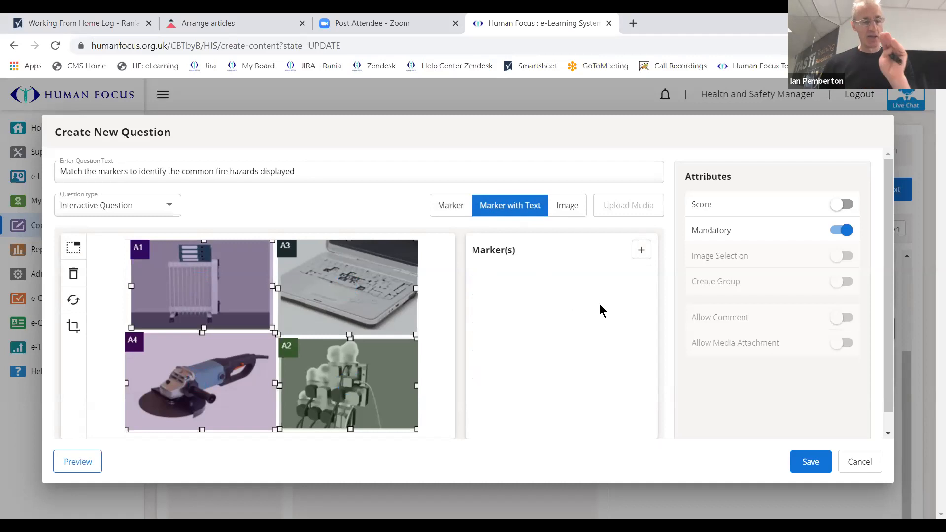
pyautogui.click(639, 251)
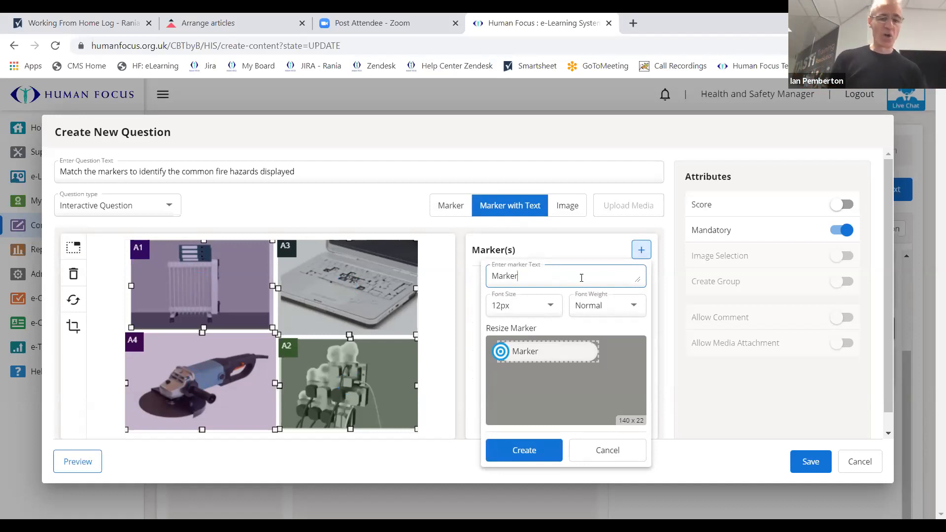
pyautogui.doubleClick(536, 274)
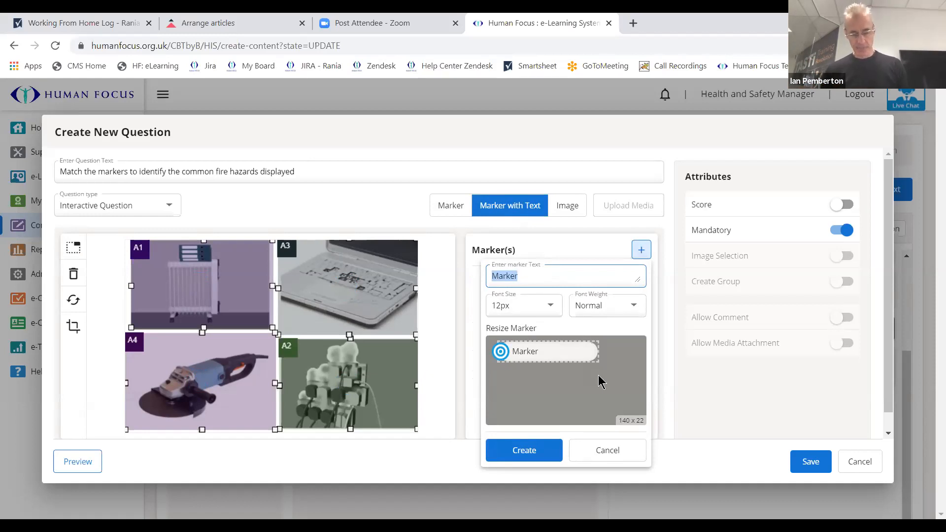
pyautogui.write('Faulty Equipment')
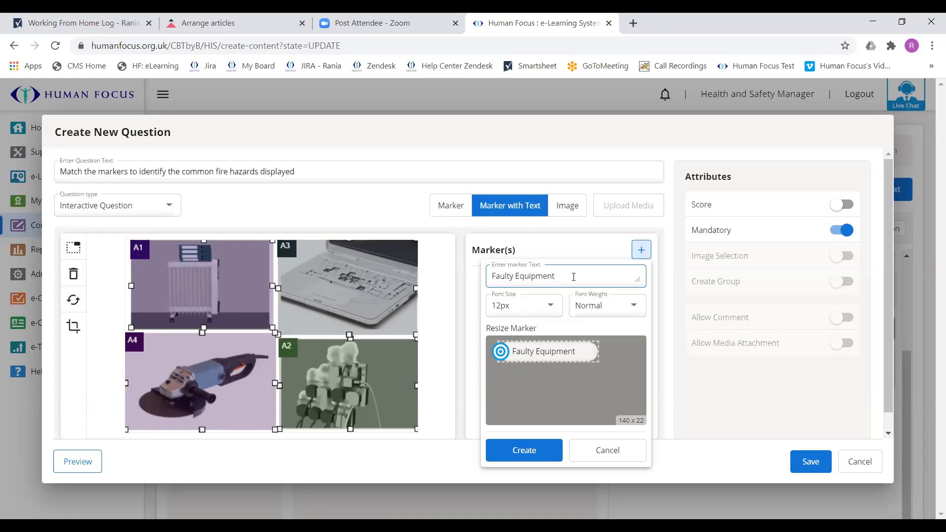
pyautogui.click(552, 310)
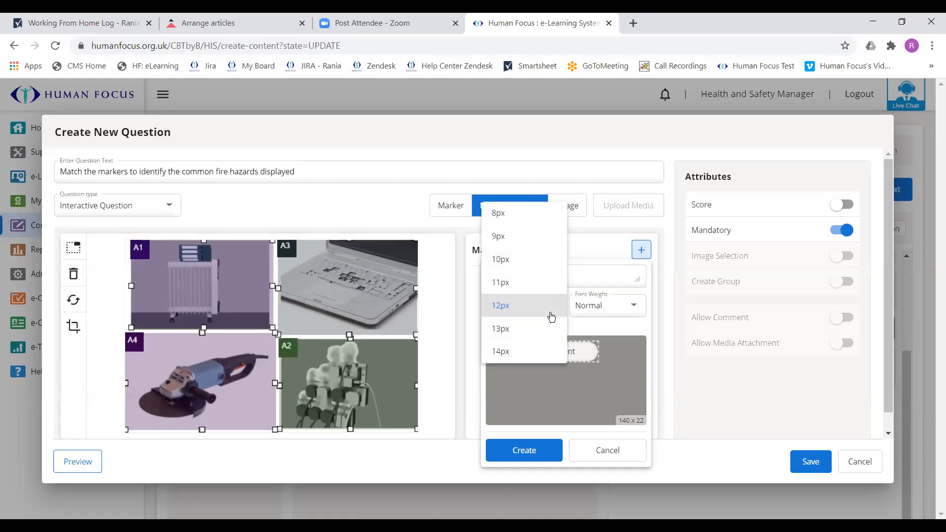
pyautogui.click(517, 258)
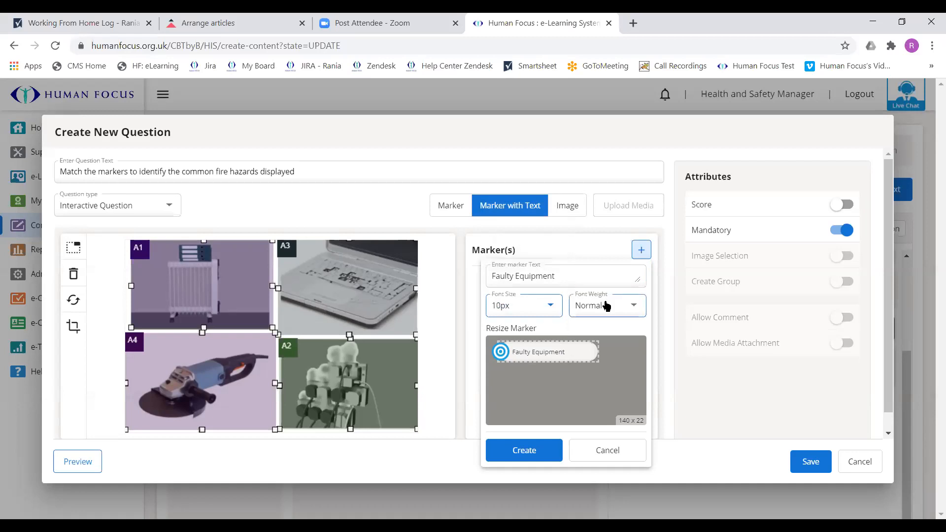
pyautogui.click(605, 306)
pyautogui.click(593, 329)
pyautogui.click(600, 313)
pyautogui.click(598, 276)
pyautogui.click(597, 310)
pyautogui.click(589, 338)
pyautogui.click(529, 459)
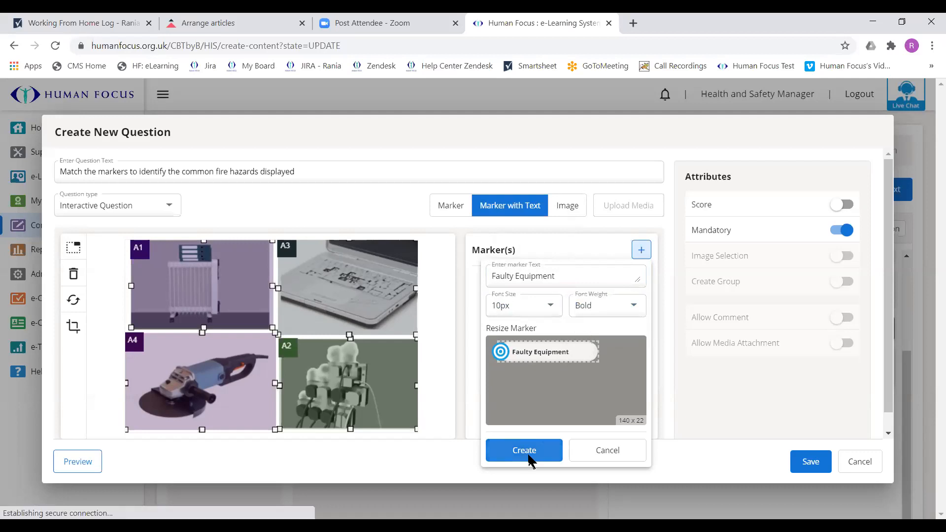
# Create a second text marker reading "Hot Surface" with a 10px font size and bold weight.
pyautogui.click(641, 251)
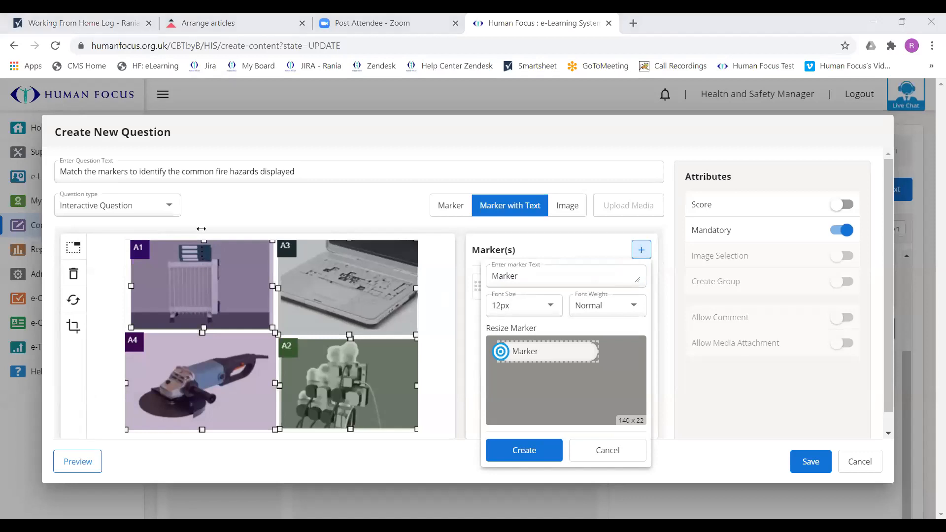
pyautogui.click(607, 277)
pyautogui.write('Hot Surface')
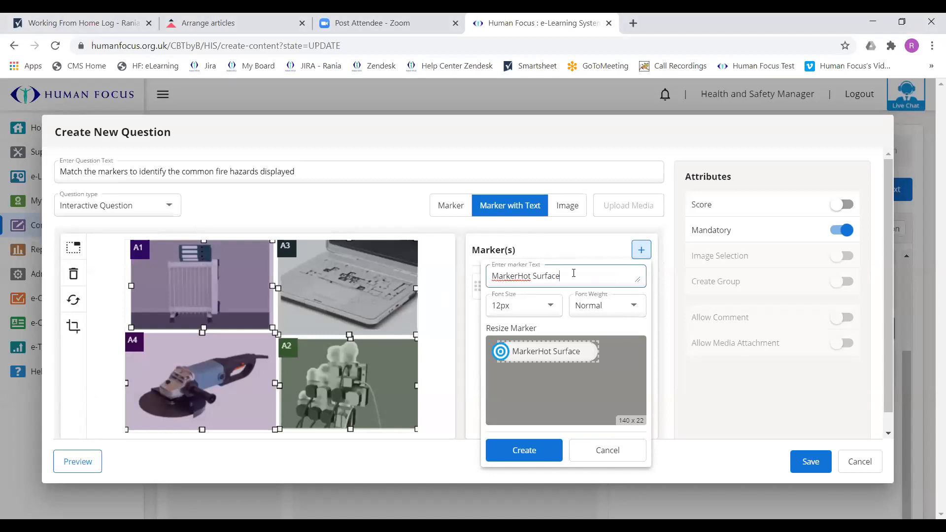
pyautogui.moveTo(565, 273); pyautogui.dragTo(486, 264)
pyautogui.write('Hot Surface')
pyautogui.click(508, 299)
pyautogui.click(508, 260)
pyautogui.click(607, 314)
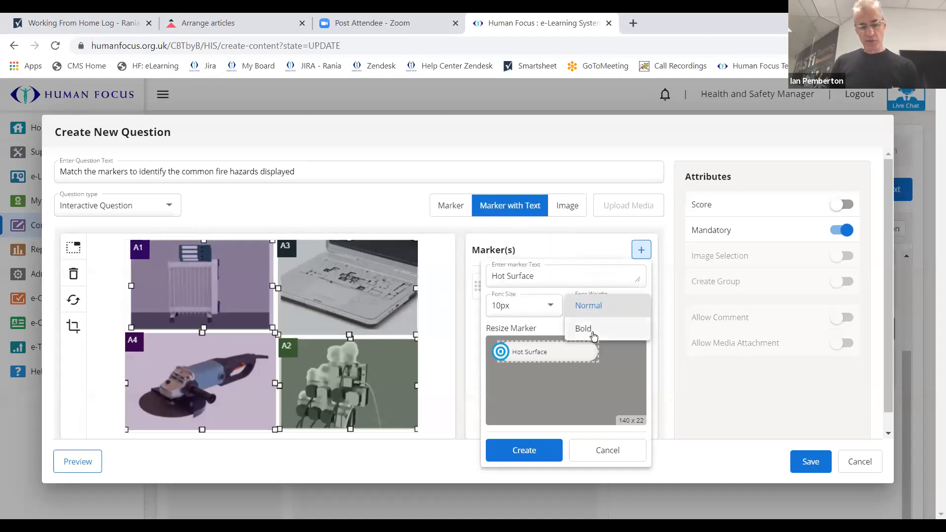
pyautogui.click(583, 327)
pyautogui.click(539, 439)
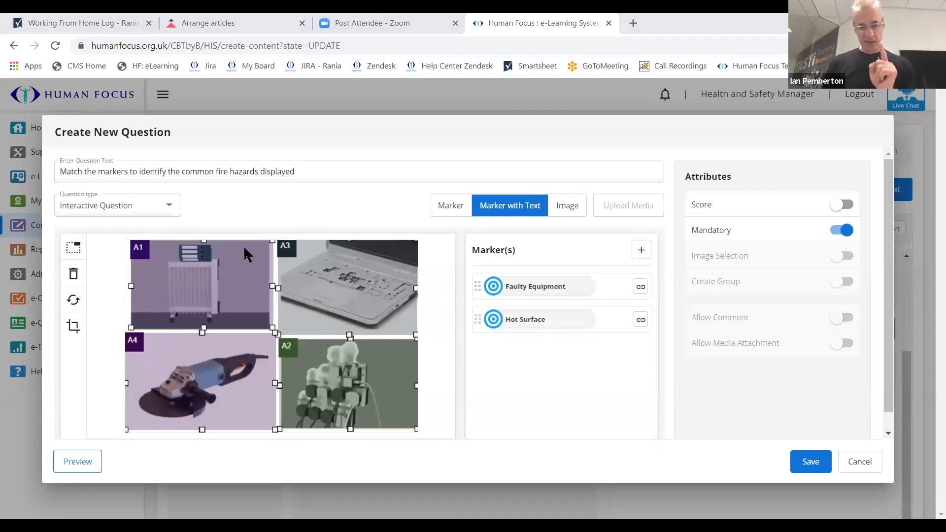
# Create a third text marker reading "Sparks" with a 10px font size and bold weight.
pyautogui.click(641, 250)
pyautogui.doubleClick(522, 274)
pyautogui.write('Sparks')
pyautogui.click(527, 306)
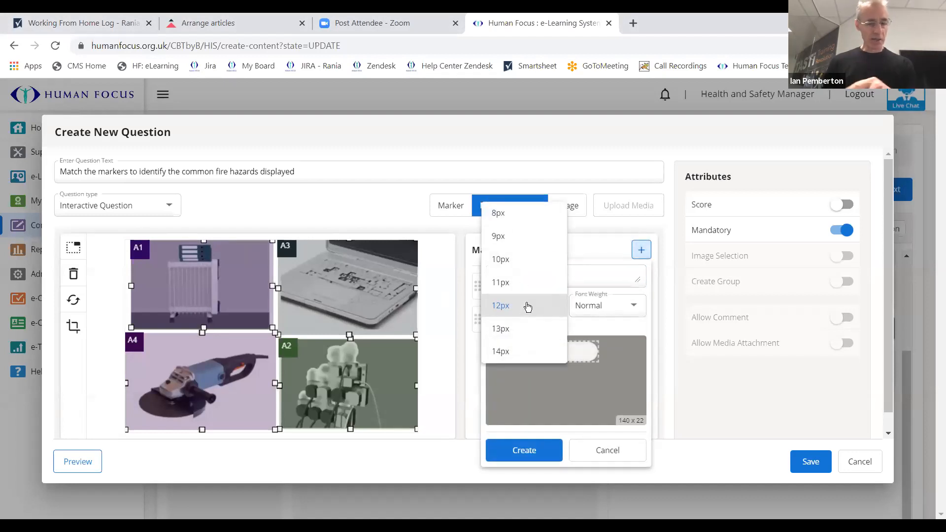
pyautogui.click(512, 259)
pyautogui.click(605, 305)
pyautogui.click(586, 327)
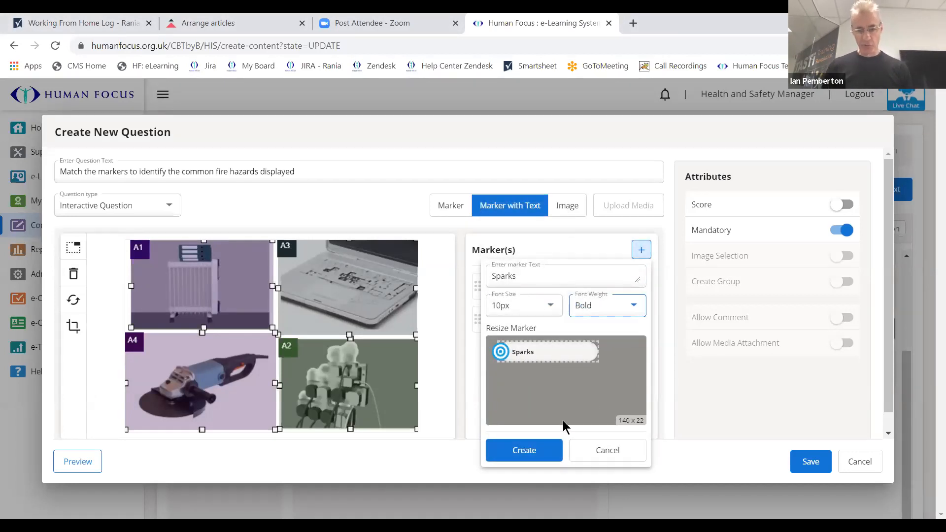
pyautogui.click(544, 449)
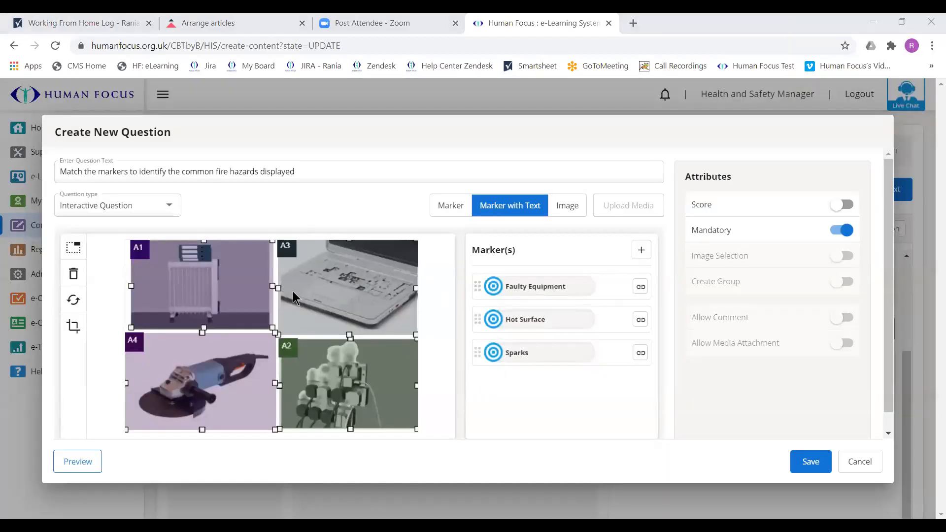
# Create a fourth text marker reading "Overloaded Electical Supply" with a 10px font size and bold weight.
pyautogui.click(641, 250)
pyautogui.click(571, 275)
pyautogui.hotkey('ctrl', 'a')
pyautogui.write('Overloaded Electical Supply')
pyautogui.click(524, 306)
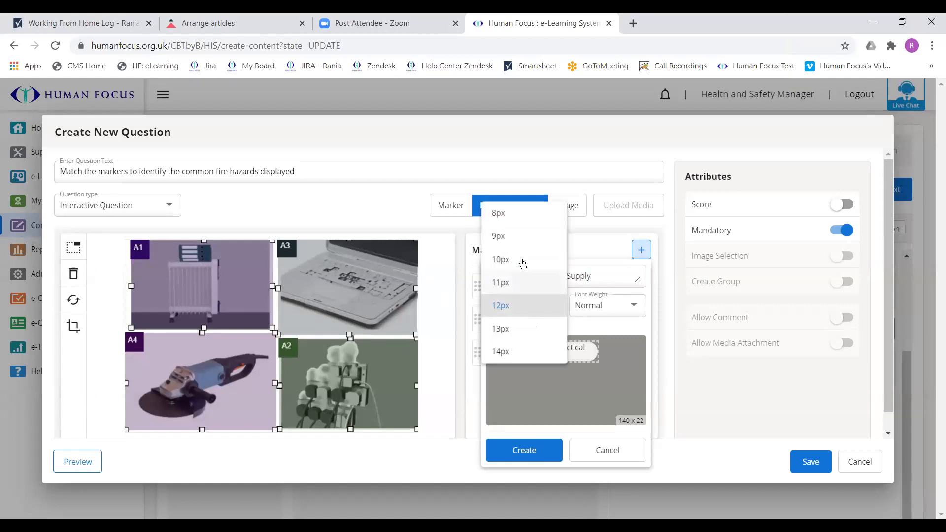
pyautogui.click(522, 257)
pyautogui.click(601, 309)
pyautogui.click(590, 328)
pyautogui.click(540, 448)
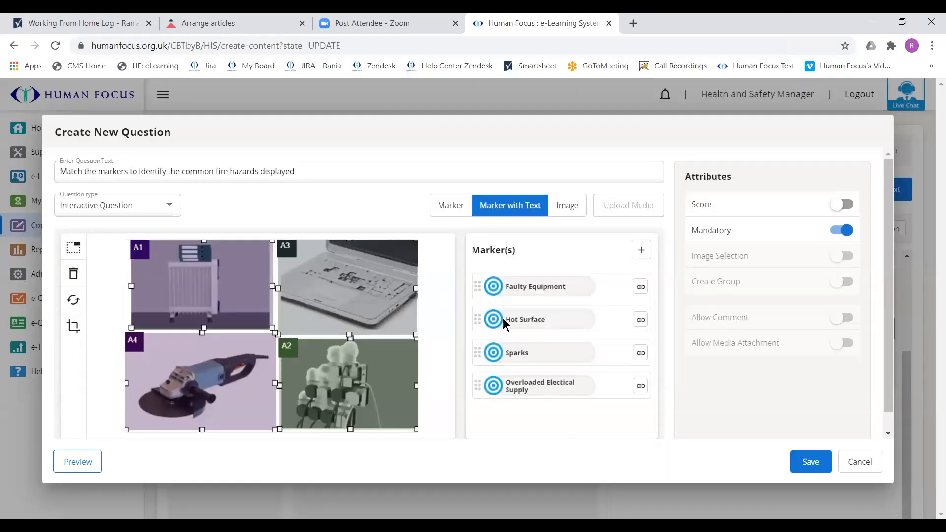
# Link Faulty Equipment to area A3, Hot Surface to A1, Sparks to A4 and Overloaded Electical Supply to A2.
pyautogui.moveTo(512, 300)
pyautogui.click(640, 287)
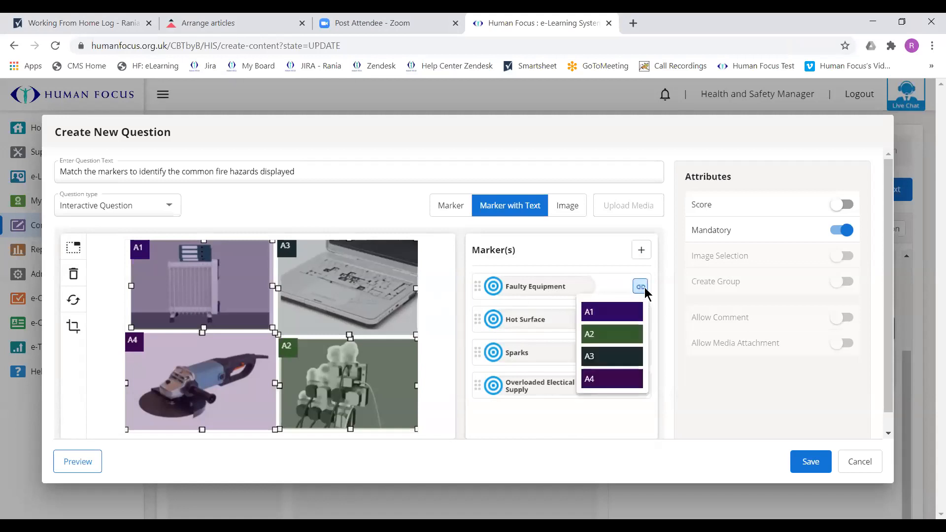
pyautogui.click(607, 356)
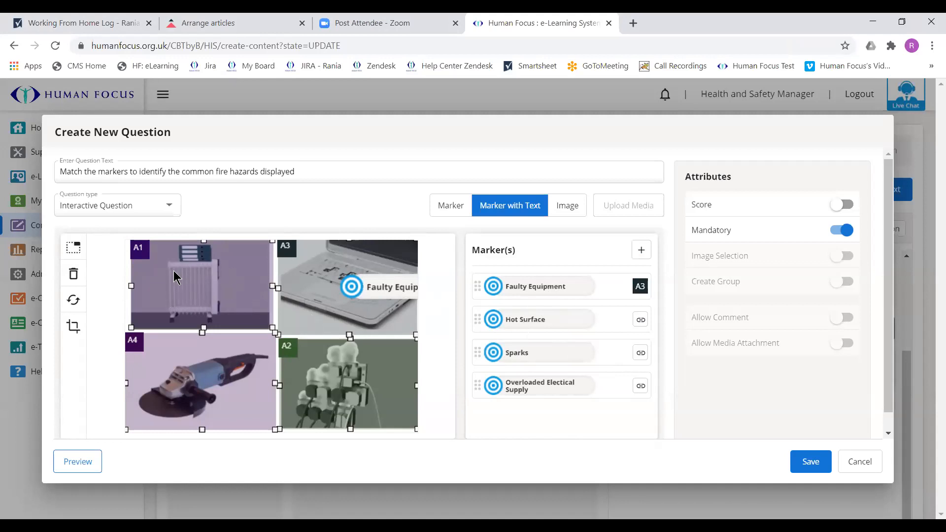
pyautogui.click(640, 320)
pyautogui.click(612, 343)
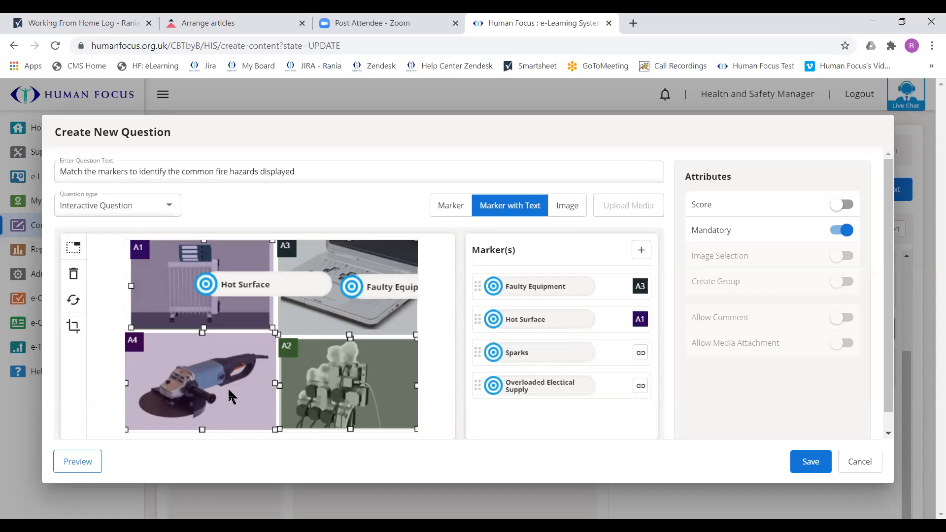
pyautogui.click(641, 353)
pyautogui.click(607, 447)
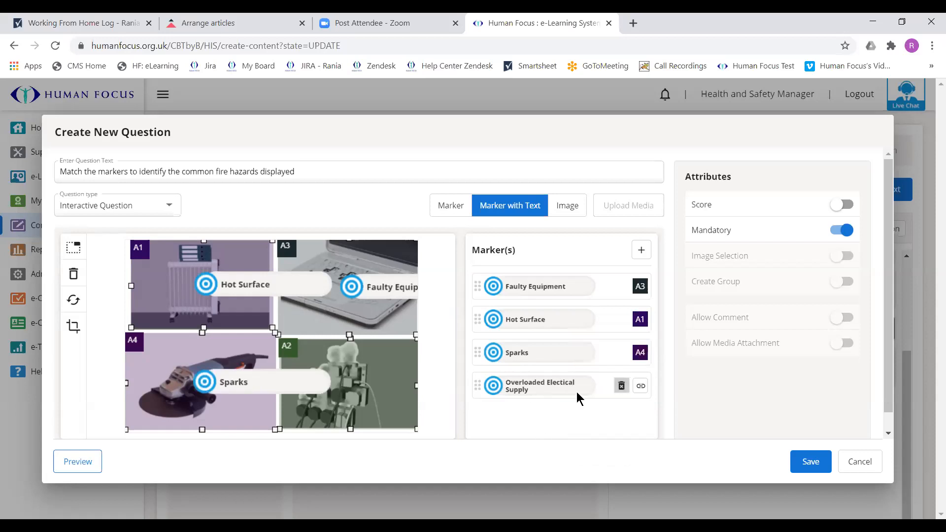
pyautogui.click(641, 386)
pyautogui.click(608, 436)
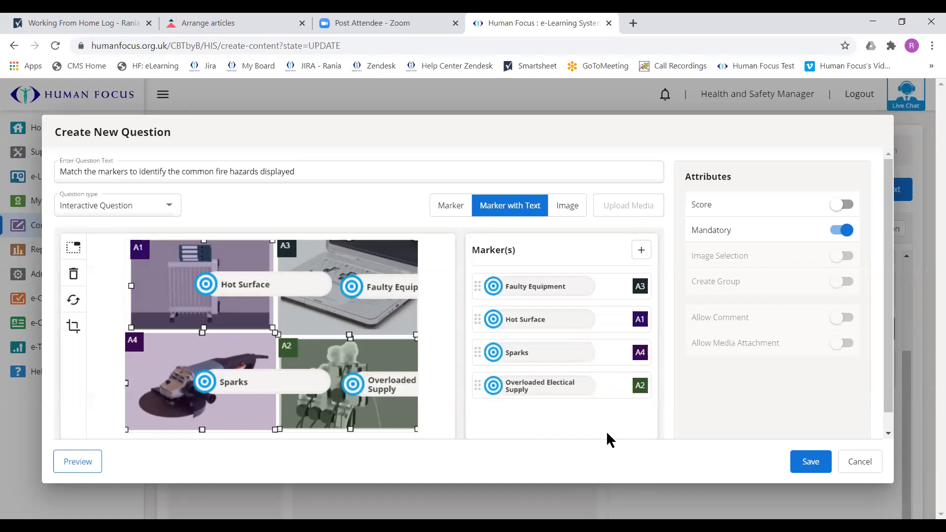
# Turn on scoring for the marker question, preview it, and return to the question editor.
pyautogui.click(848, 207)
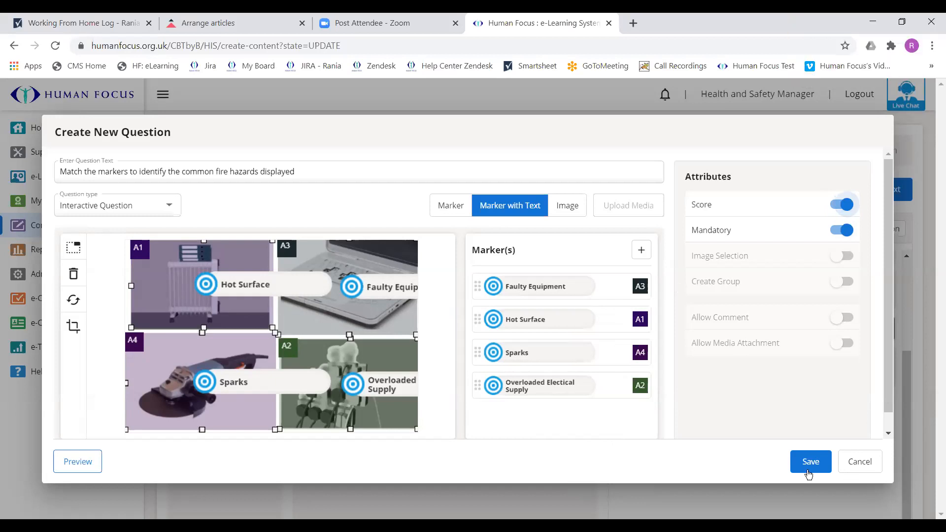
pyautogui.click(80, 463)
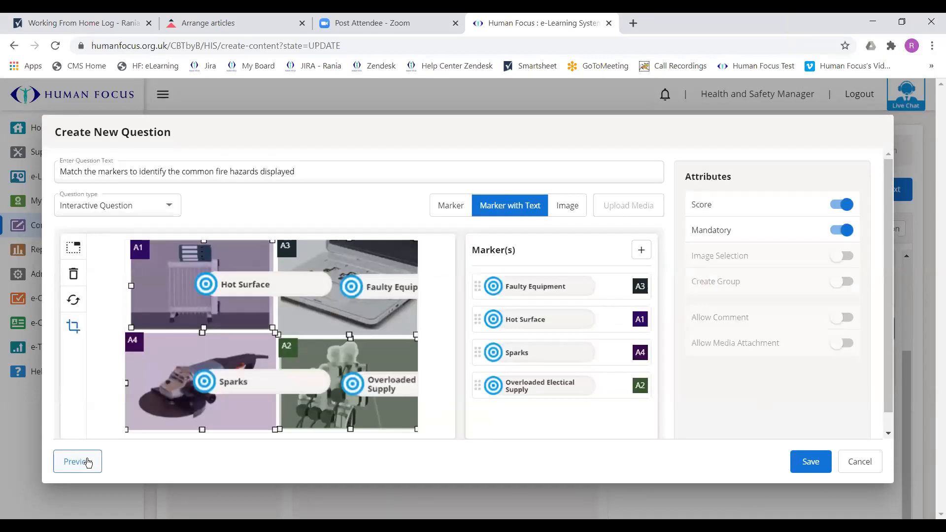
pyautogui.click(87, 462)
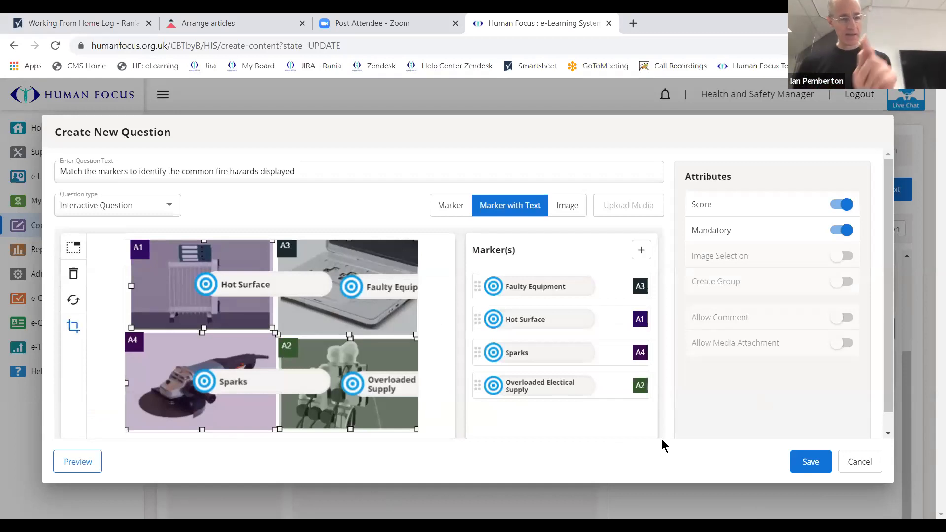
pyautogui.moveTo(712, 205); pyautogui.dragTo(693, 205)
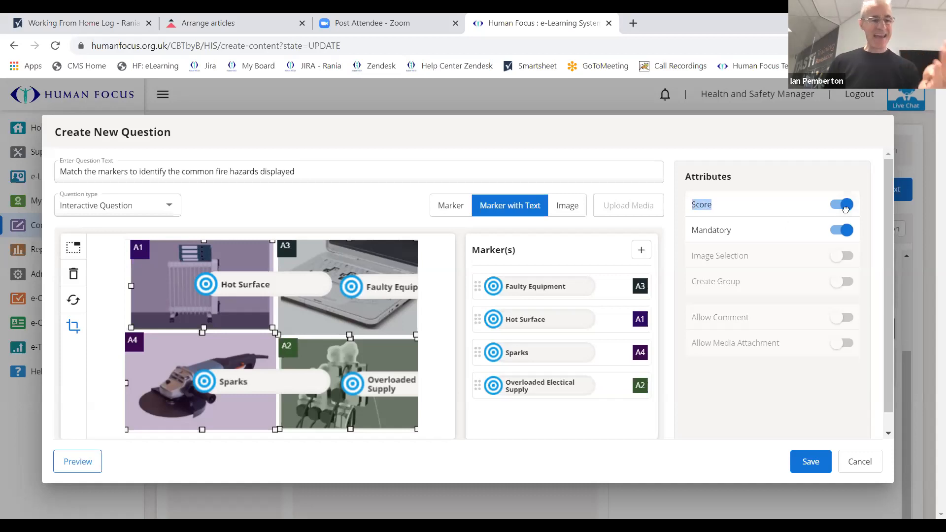
pyautogui.click(841, 205)
pyautogui.click(841, 205)
pyautogui.click(769, 206)
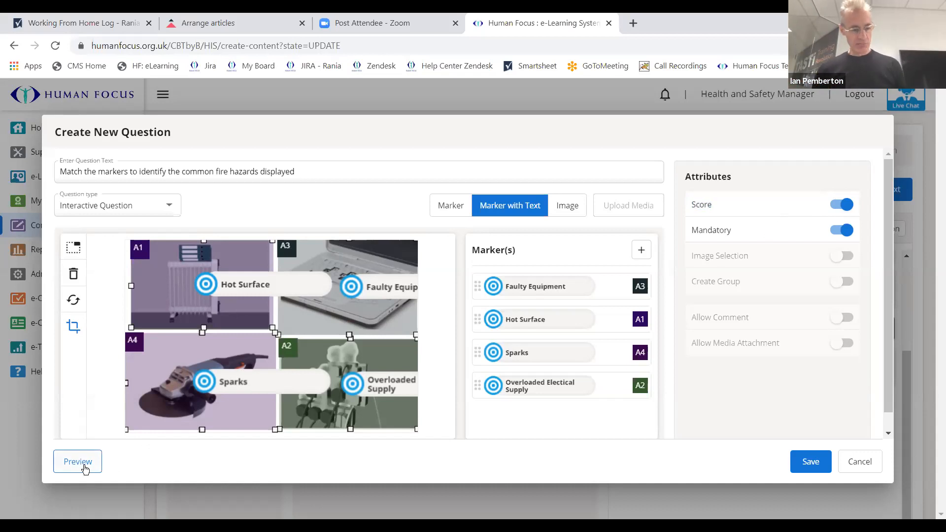
pyautogui.click(79, 463)
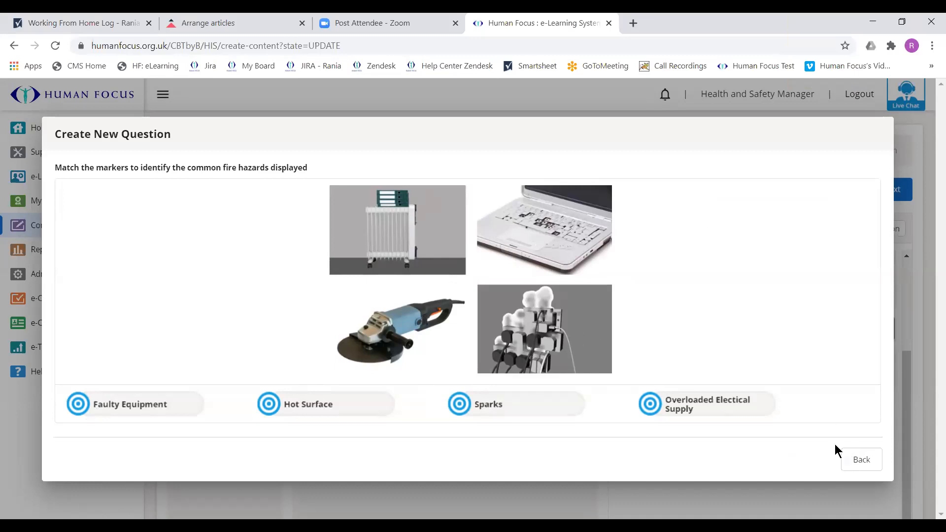
pyautogui.click(860, 461)
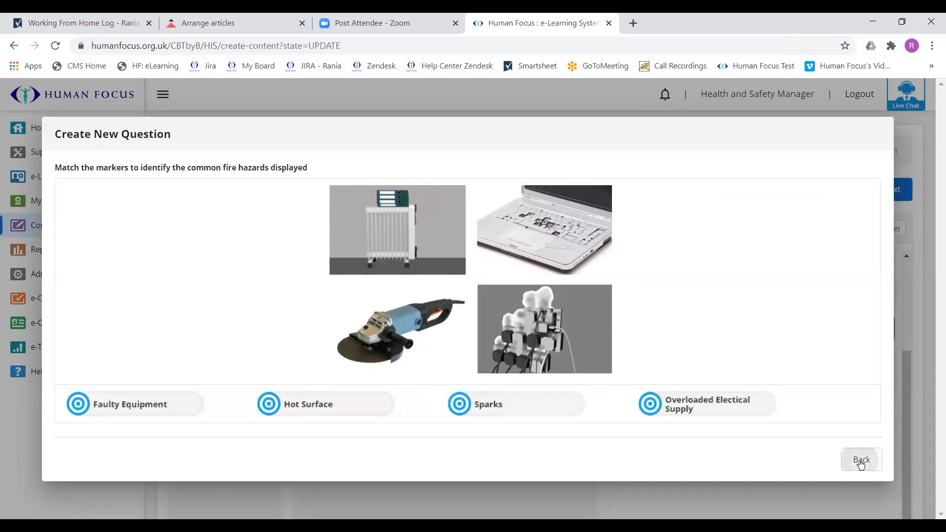
# Save the marker question and add it to the Knowledge Test section below the overloaded sockets question.
pyautogui.click(811, 463)
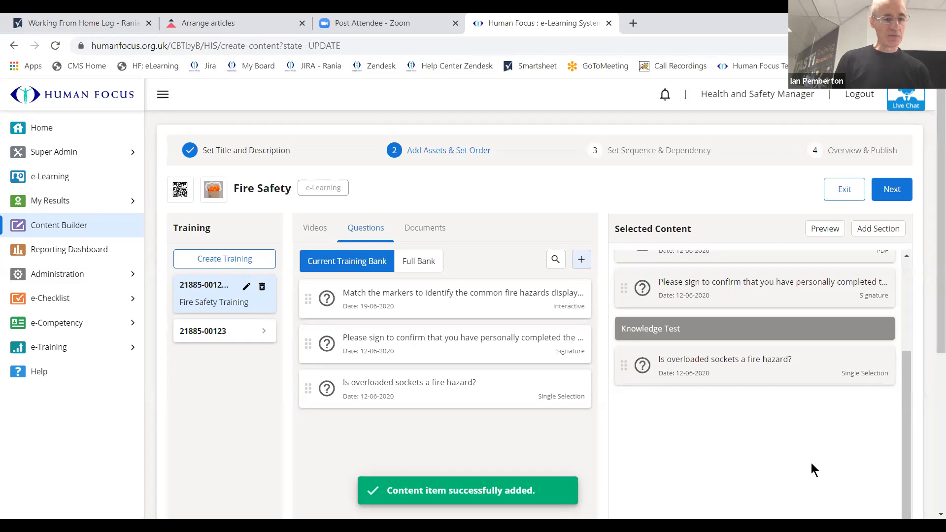
pyautogui.moveTo(307, 298); pyautogui.dragTo(625, 412)
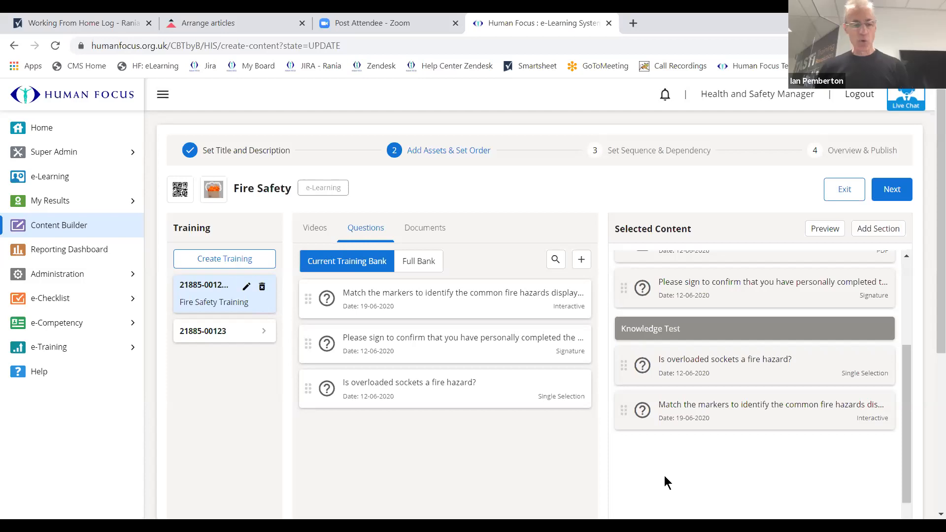
# Start a new Single Selection question with the question text "Can you Spot a hazzard?".
pyautogui.click(580, 262)
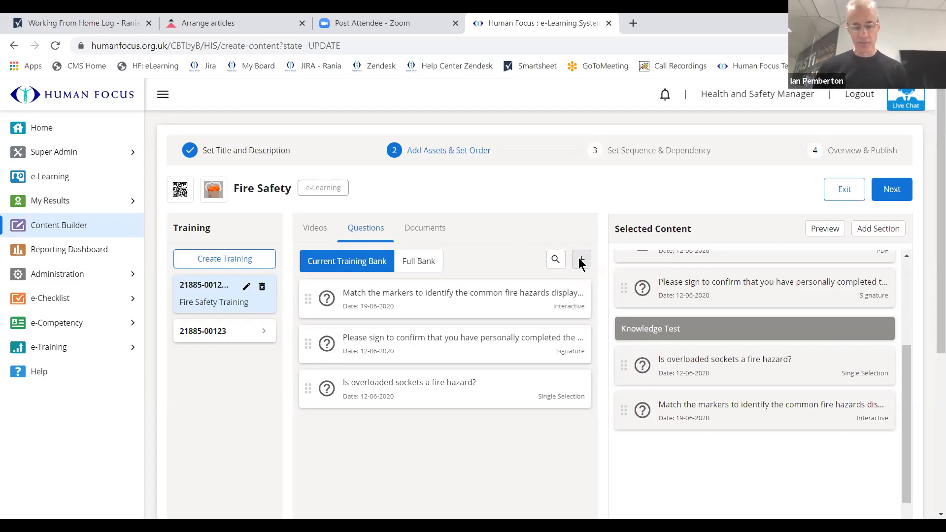
pyautogui.click(117, 209)
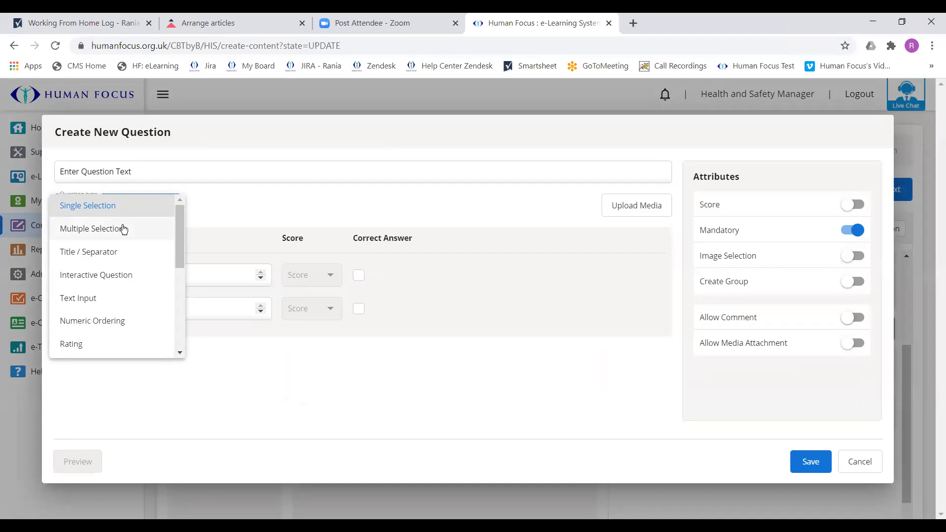
pyautogui.click(129, 212)
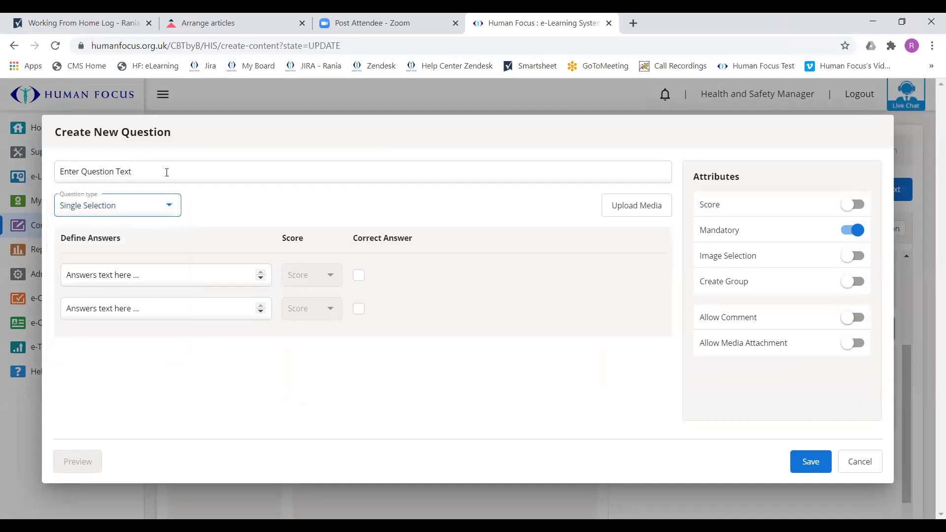
pyautogui.click(393, 490)
pyautogui.click(825, 35)
pyautogui.click(124, 177)
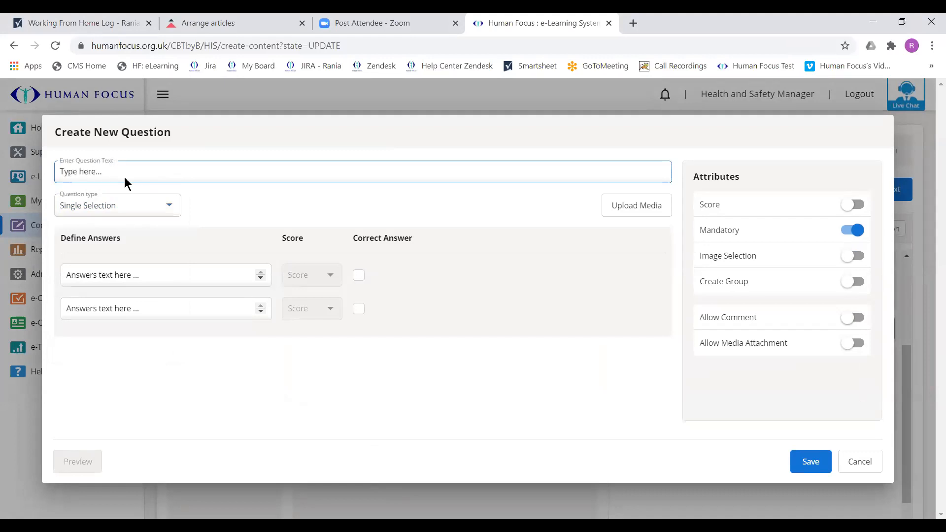
pyautogui.write('Can byou')
pyautogui.press('BackSpace')
pyautogui.press('BackSpace')
pyautogui.press('BackSpace')
pyautogui.press('BackSpace')
pyautogui.write('you S')
# Define the two answers of the hazard question as "Yes" and "No".
pyautogui.click(136, 275)
pyautogui.write('Yes')
pyautogui.click(151, 309)
pyautogui.write('No')
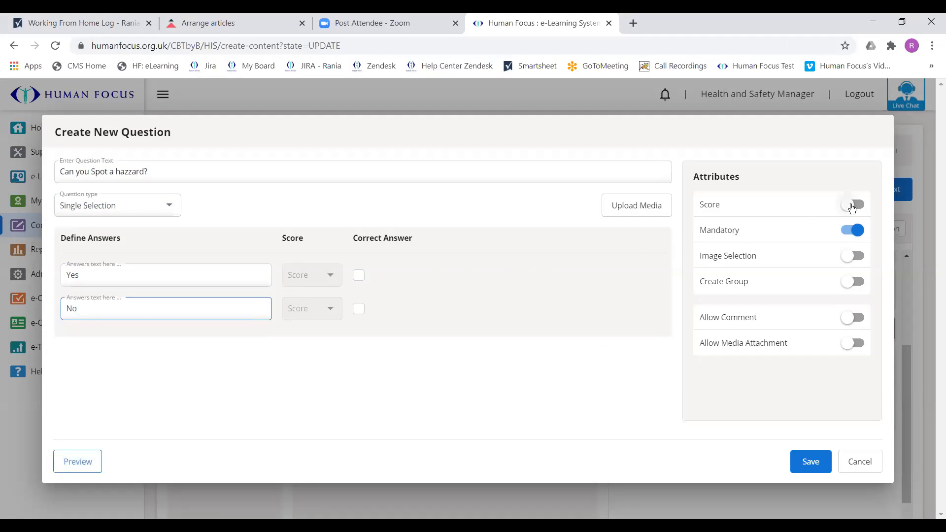
# Turn on scoring for the hazard question and mark "Yes" as the correct answer with a score of 1.
pyautogui.click(851, 207)
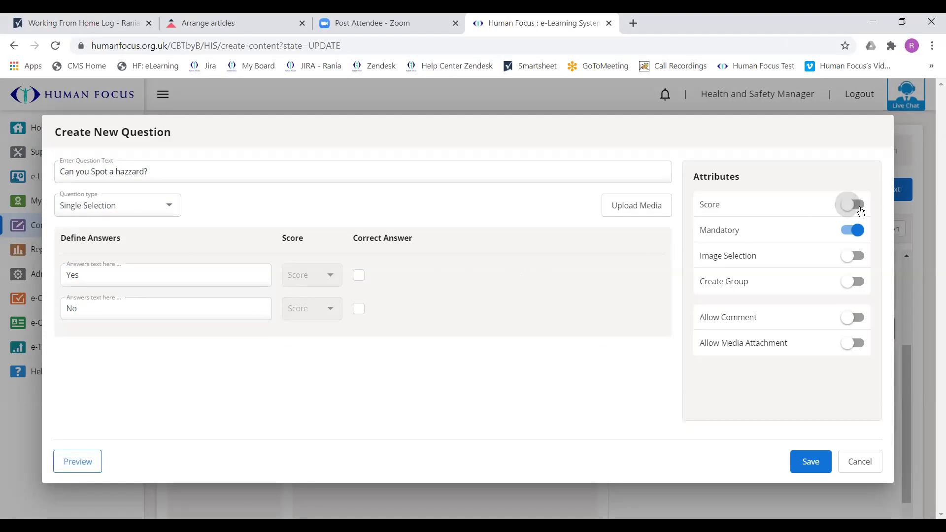
pyautogui.click(859, 210)
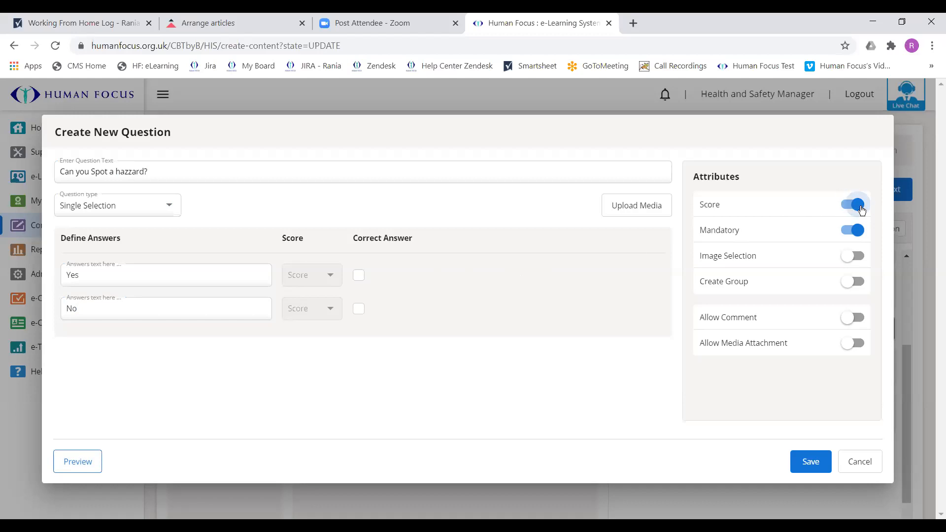
pyautogui.click(360, 276)
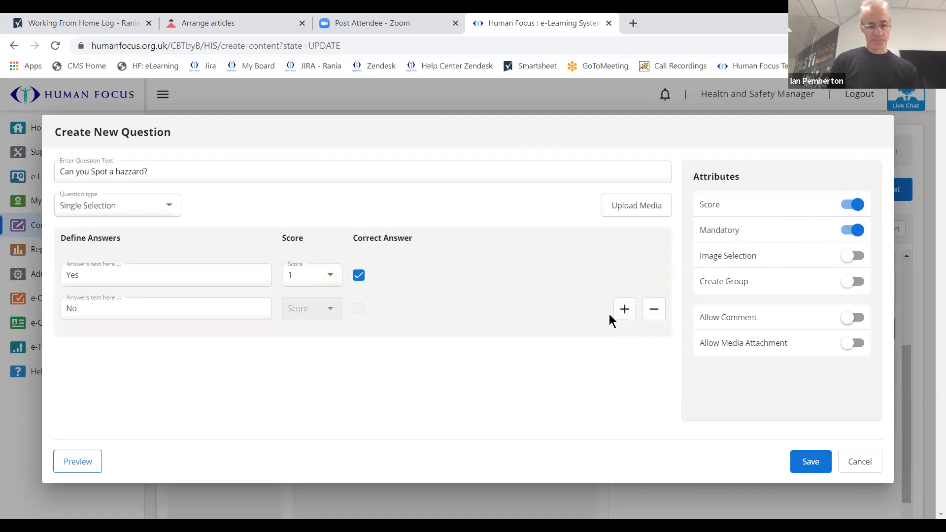
pyautogui.click(318, 278)
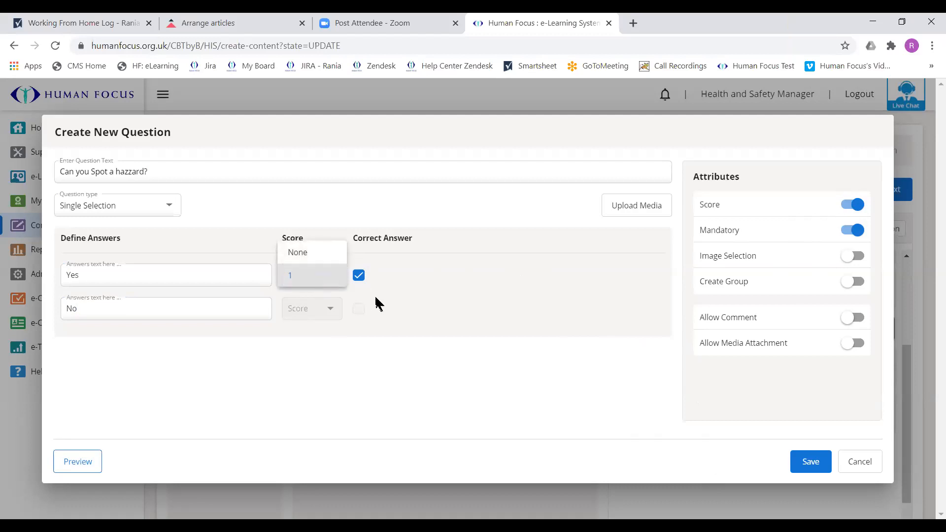
pyautogui.click(384, 285)
# Add a third answer "N/A" to the hazard question and save the question.
pyautogui.click(624, 310)
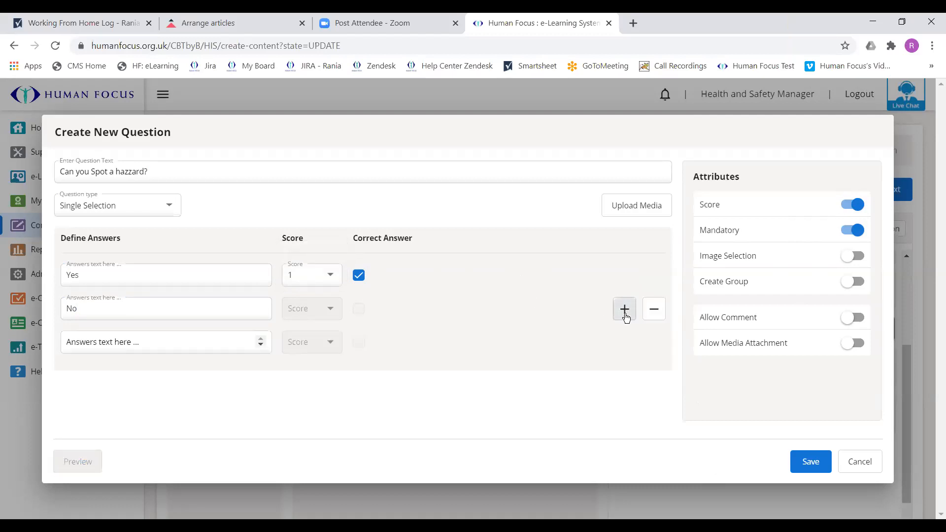
pyautogui.moveTo(629, 354)
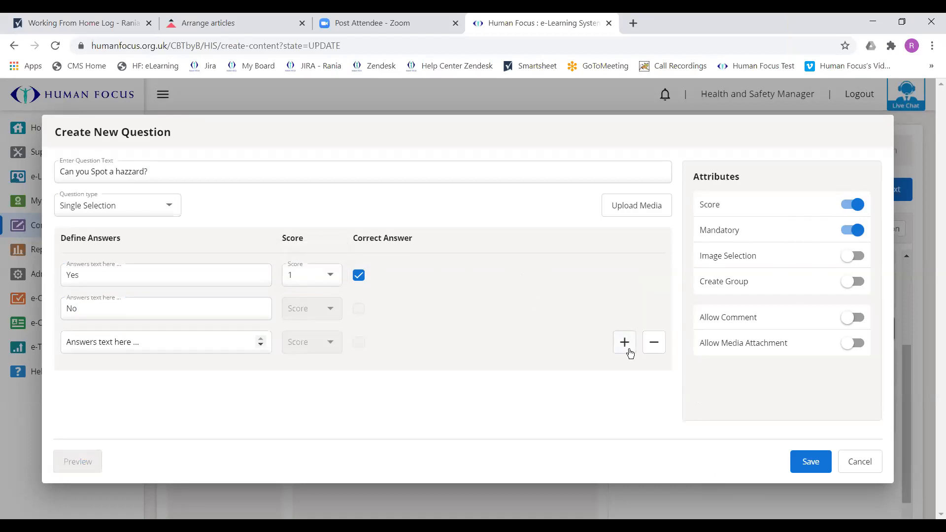
pyautogui.click(159, 346)
pyautogui.write('No')
pyautogui.press('BackSpace')
pyautogui.press('BackSpace')
pyautogui.write('N')
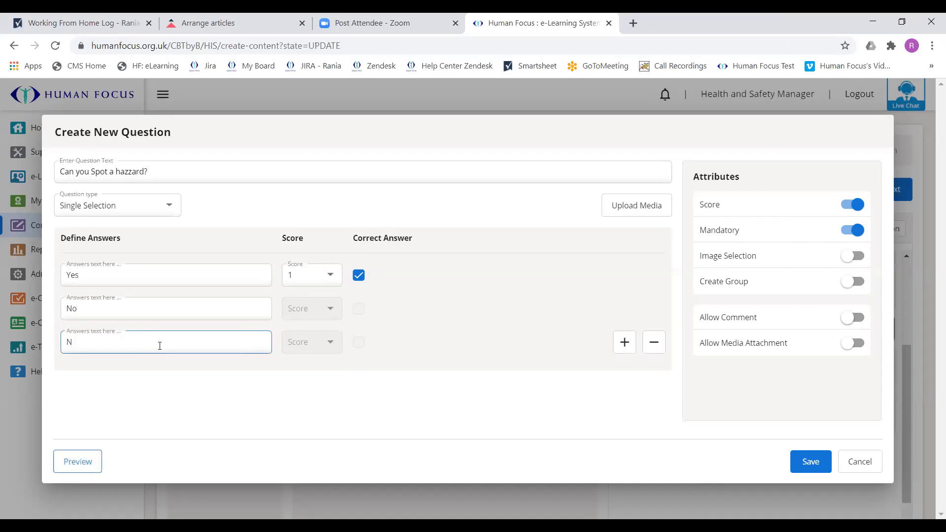
pyautogui.write('/A')
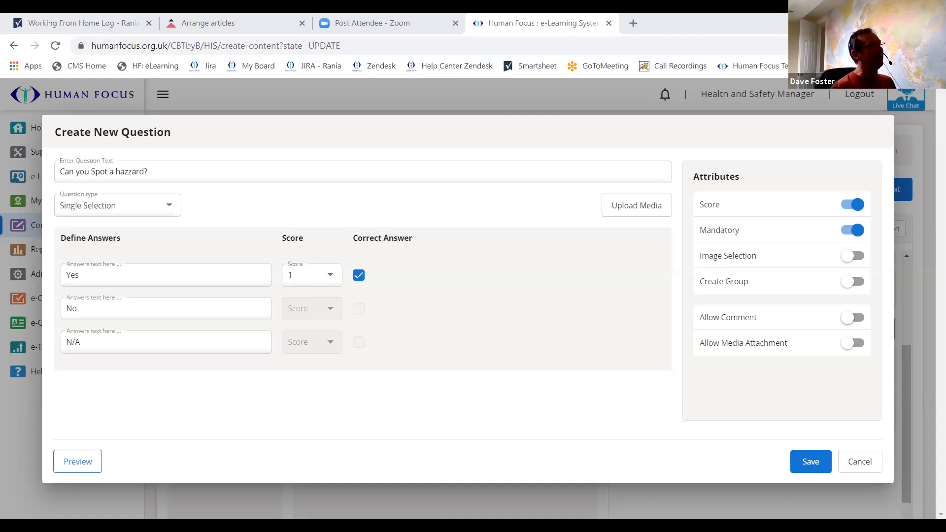
pyautogui.click(802, 464)
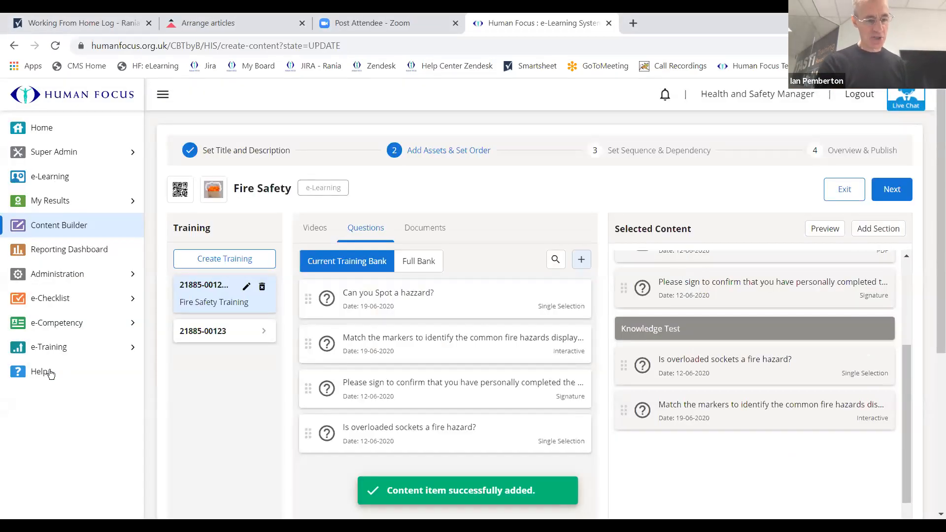
# Open the Human Focus help centre and look through the articles in its Content Builder category.
pyautogui.rightClick(49, 383)
pyautogui.click(46, 395)
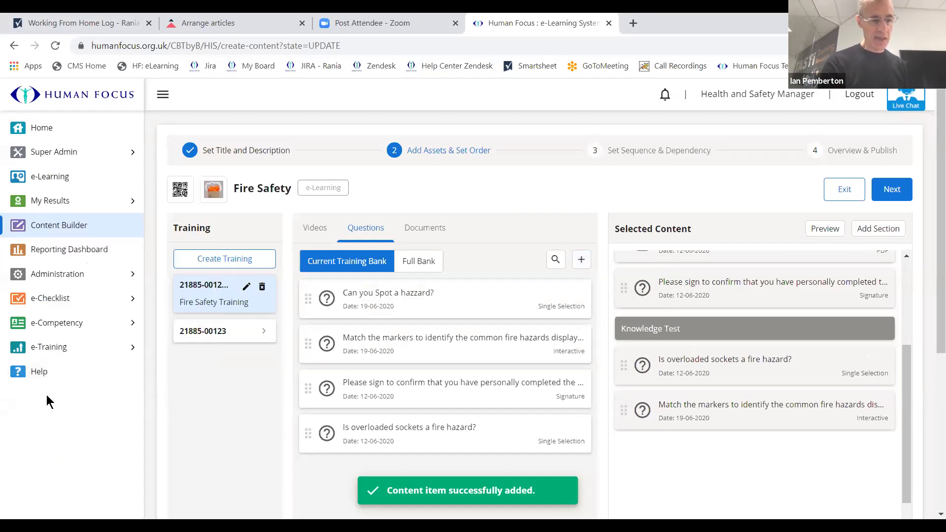
pyautogui.click(38, 370)
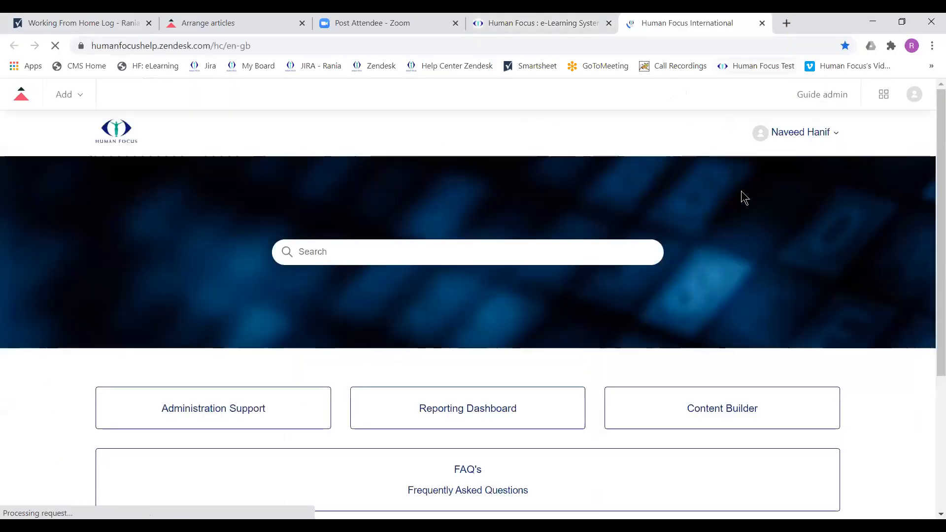
pyautogui.scroll(-2, 907, 251)
pyautogui.scroll(2, 905, 250)
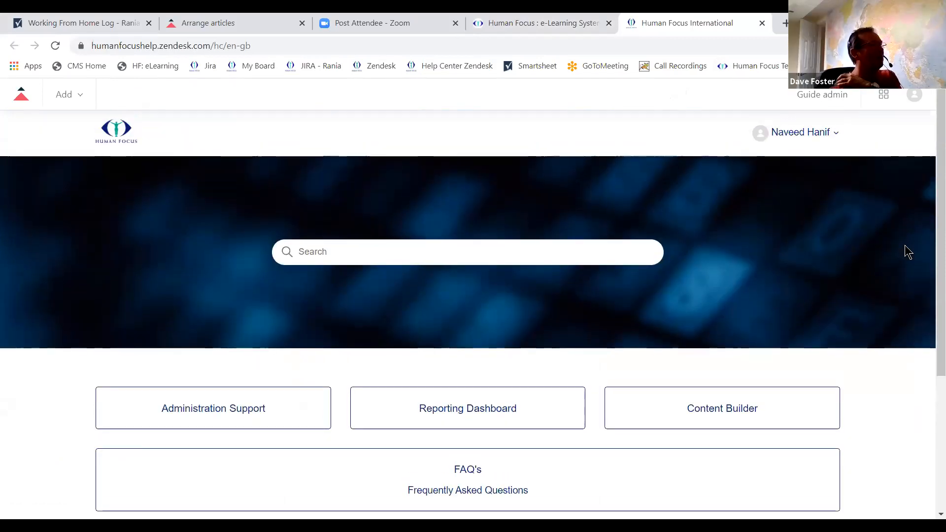
pyautogui.click(694, 418)
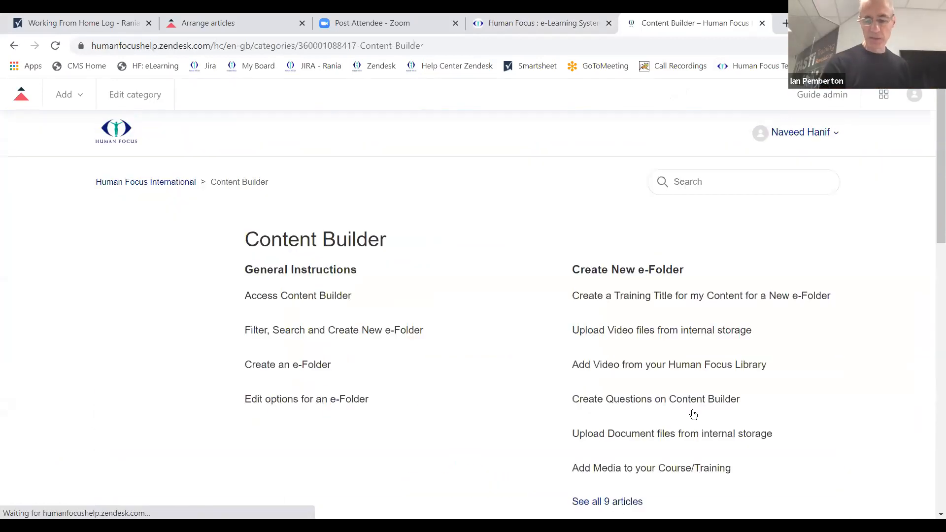
pyautogui.scroll(-4, 160, 299)
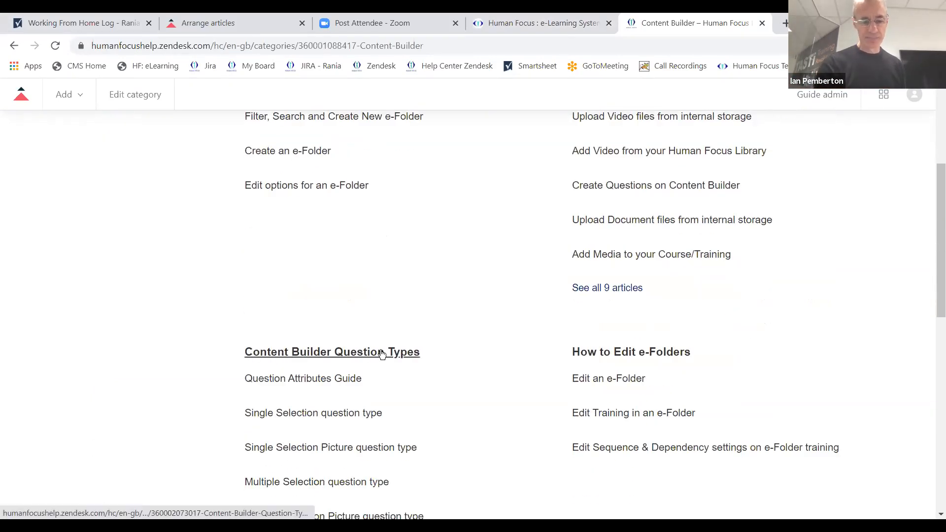
# Show all articles of the Content Builder Question Types section and look through the list.
pyautogui.moveTo(426, 354); pyautogui.dragTo(247, 358)
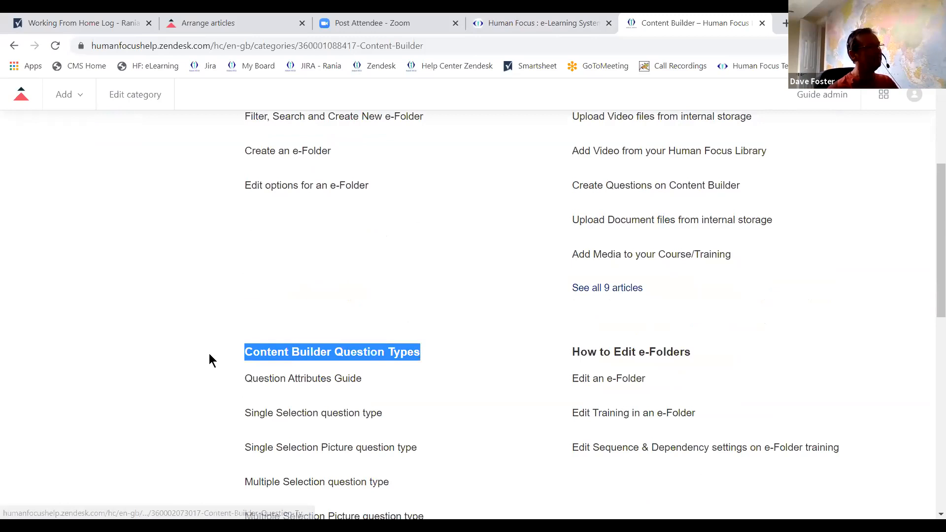
pyautogui.scroll(-2, 208, 355)
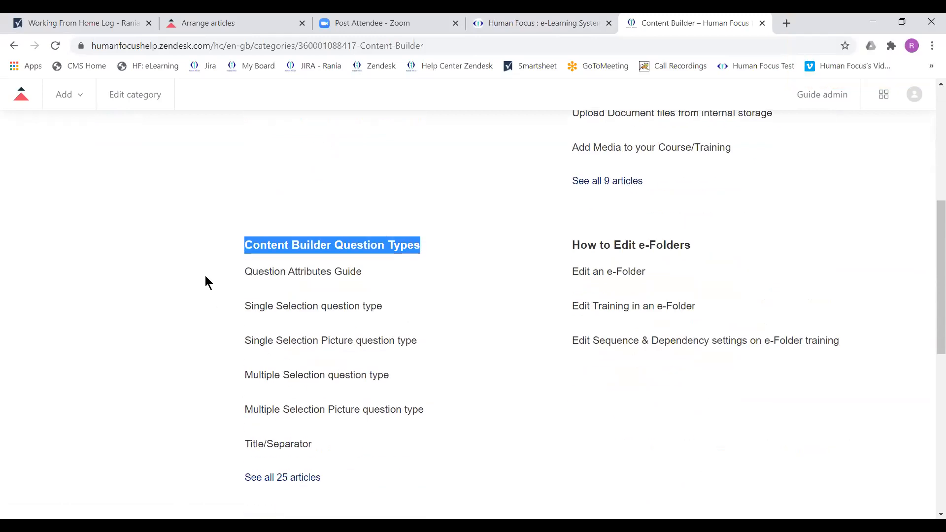
pyautogui.scroll(-2, 207, 282)
pyautogui.click(283, 371)
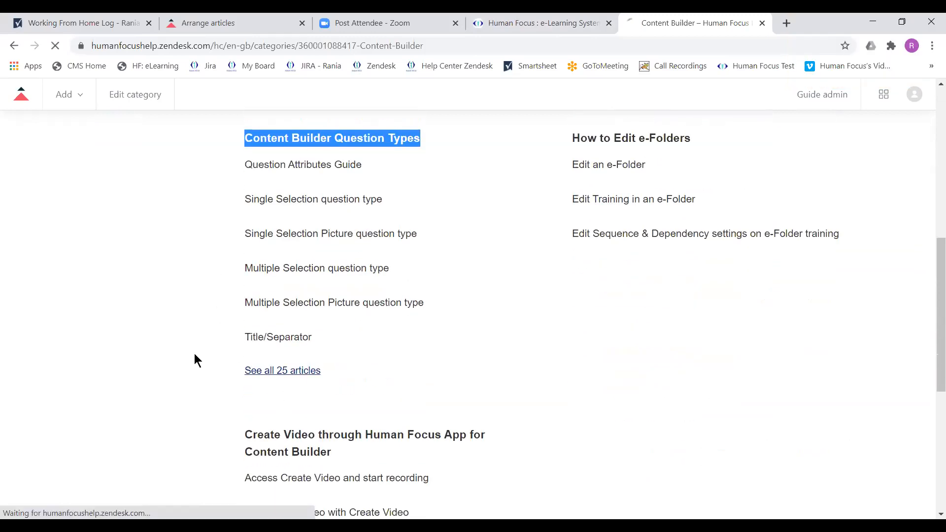
pyautogui.scroll(-4, 232, 332)
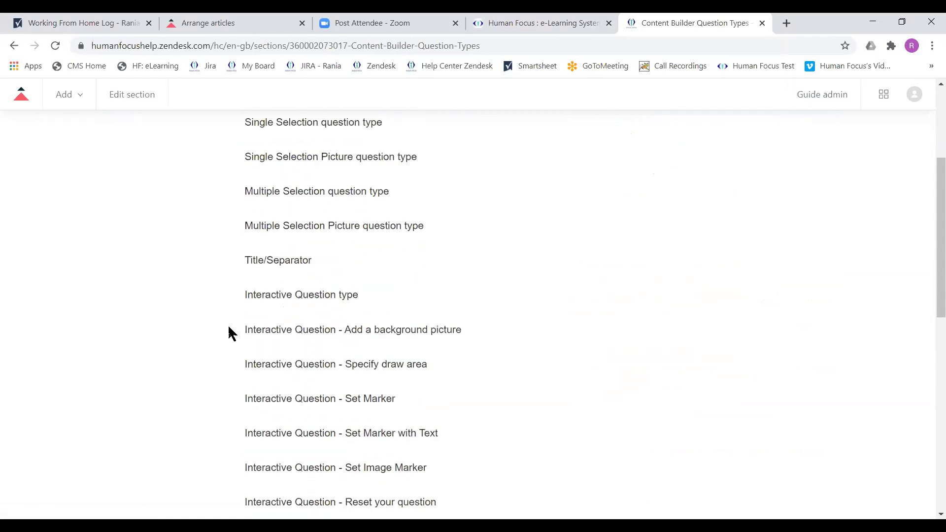
pyautogui.scroll(4, 232, 322)
# Open the "Single Selection question type" article and examine its instructions and animated example.
pyautogui.click(268, 314)
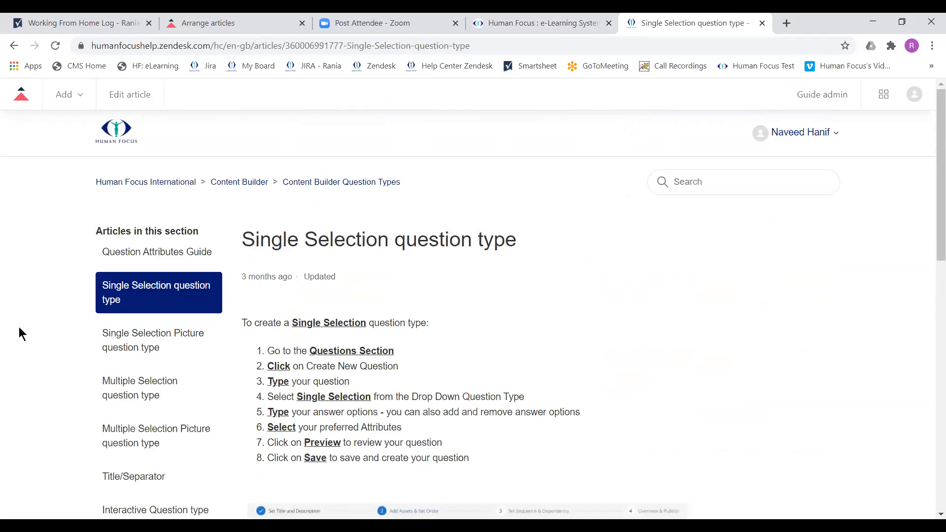
pyautogui.scroll(-2, 19, 327)
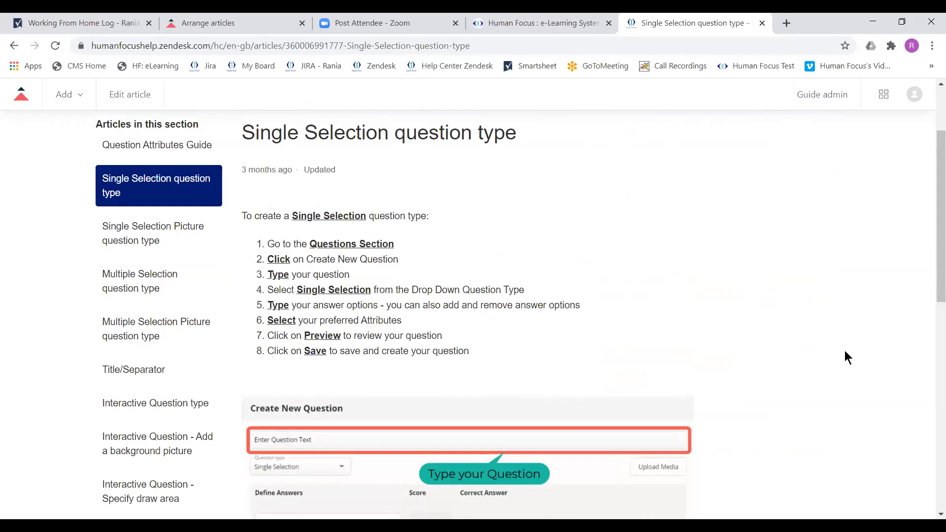
pyautogui.scroll(-2, 759, 345)
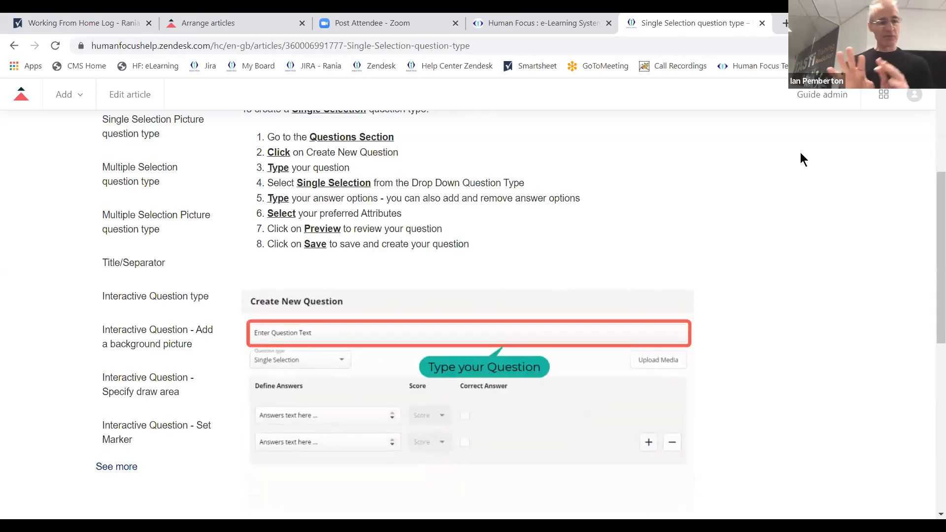
pyautogui.scroll(1, 680, 256)
pyautogui.scroll(3, 684, 244)
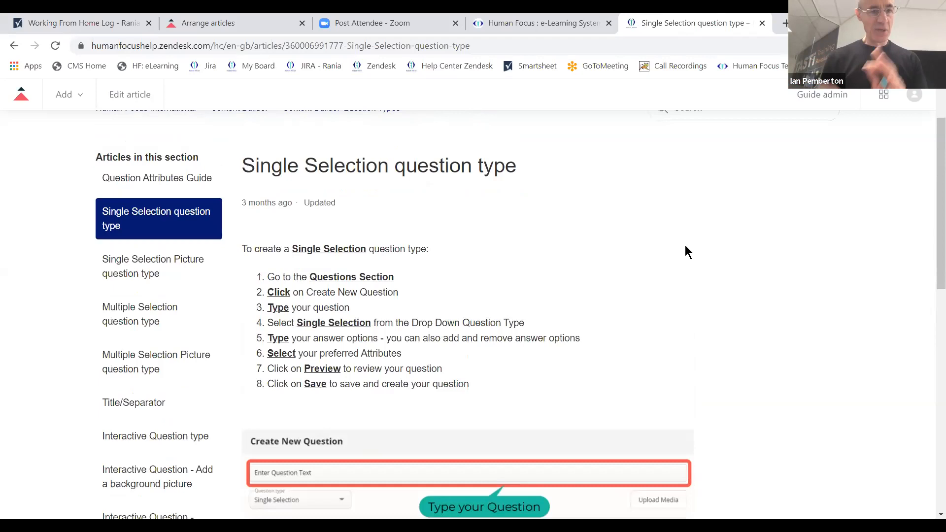
pyautogui.scroll(-2, 685, 244)
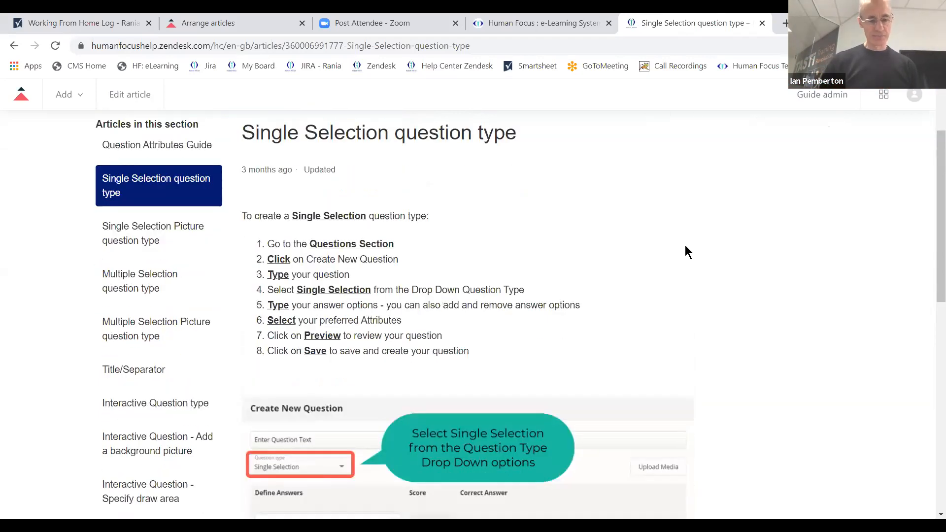
pyautogui.scroll(-2, 685, 244)
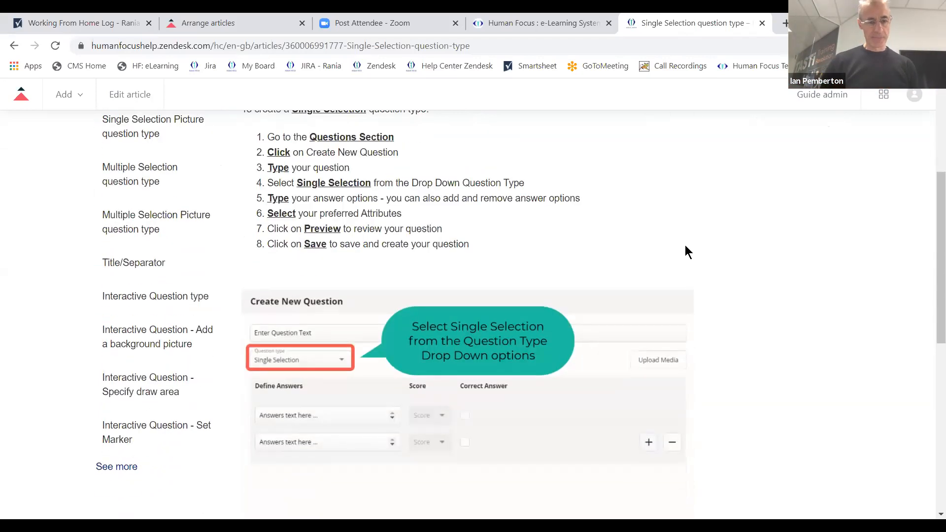
# Return to the Fire Safety training, correct the question text to "Can you Spot a hazard?" and preview the question.
pyautogui.click(558, 20)
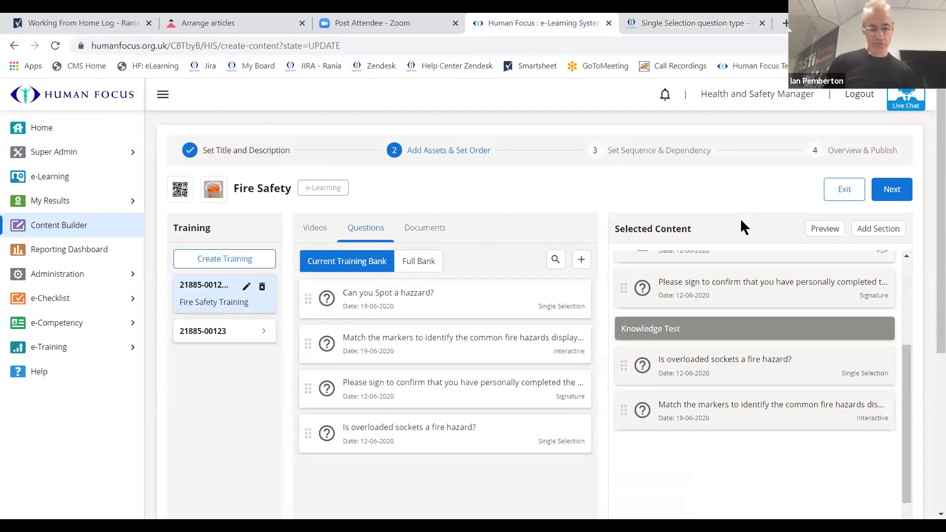
pyautogui.moveTo(315, 299)
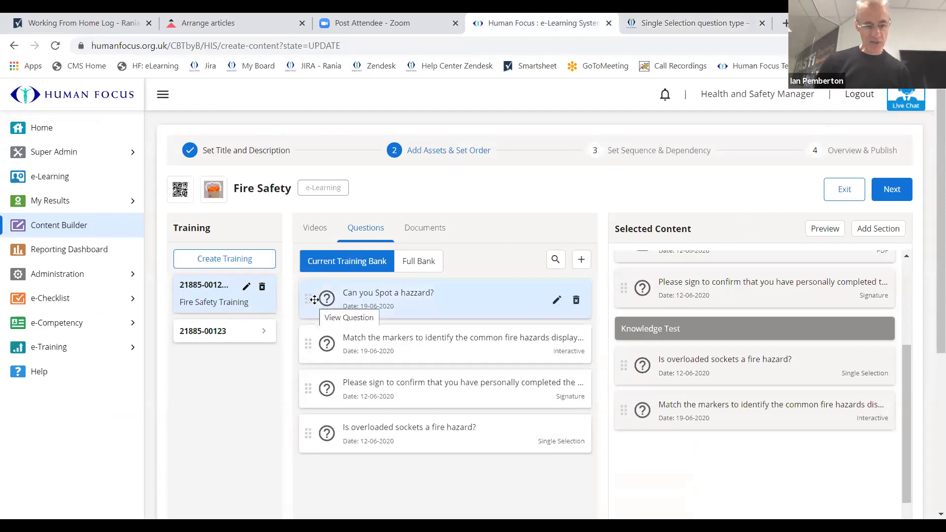
pyautogui.click(557, 301)
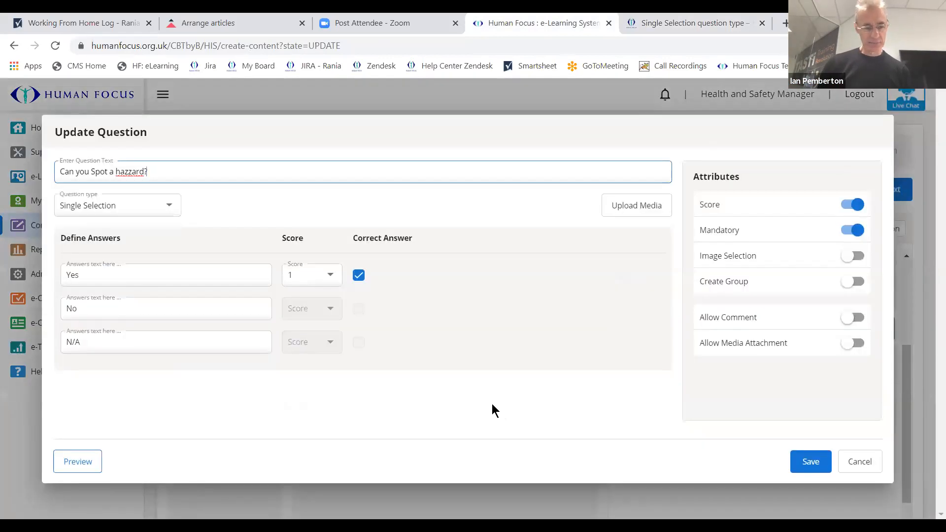
pyautogui.rightClick(131, 172)
pyautogui.click(167, 179)
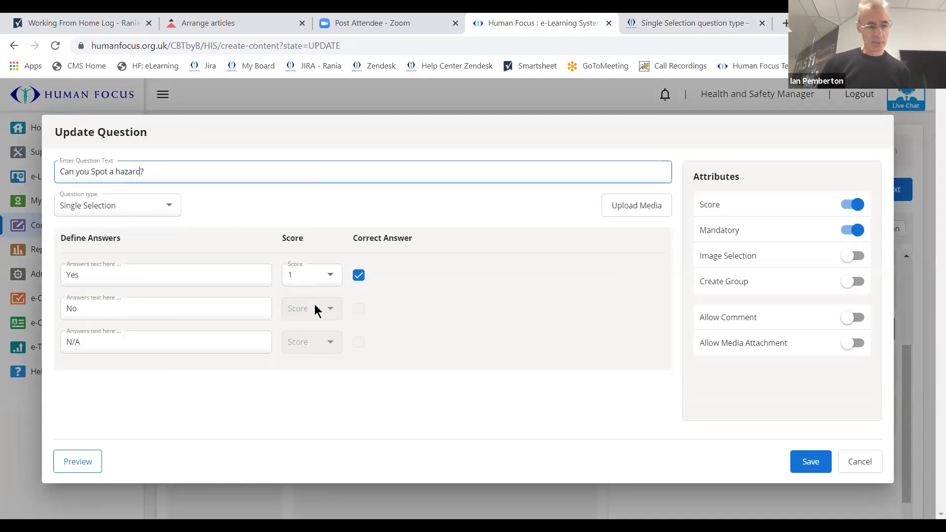
pyautogui.moveTo(210, 317)
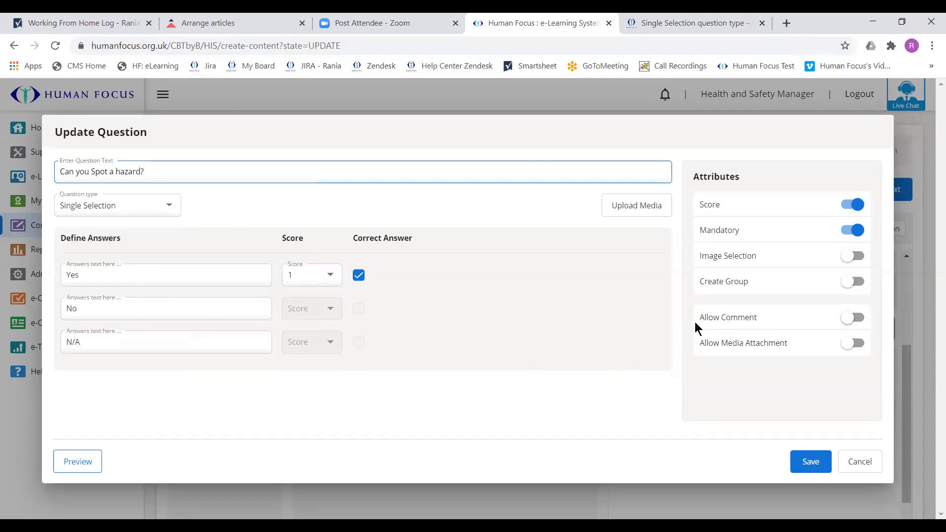
pyautogui.click(79, 462)
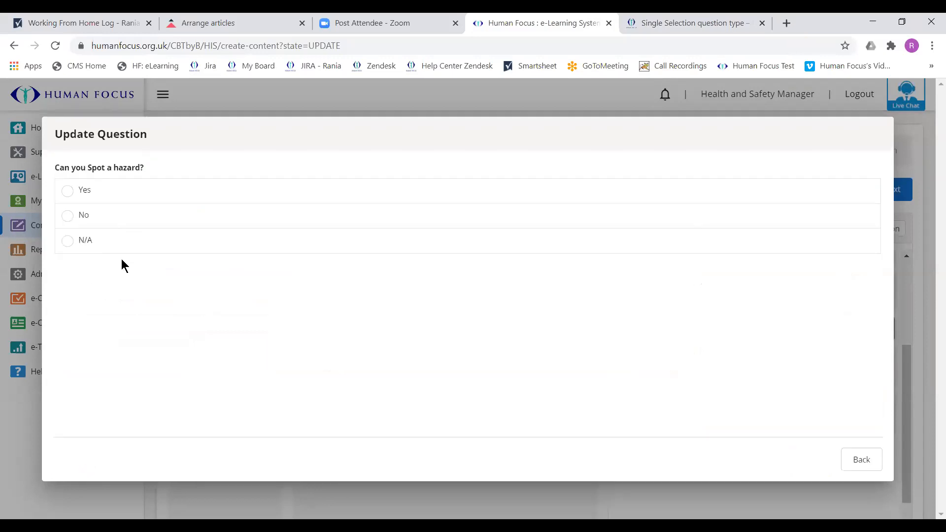
pyautogui.click(866, 471)
# Save the corrected hazard question and add it to the Knowledge Test section below the marker-matching question.
pyautogui.click(809, 460)
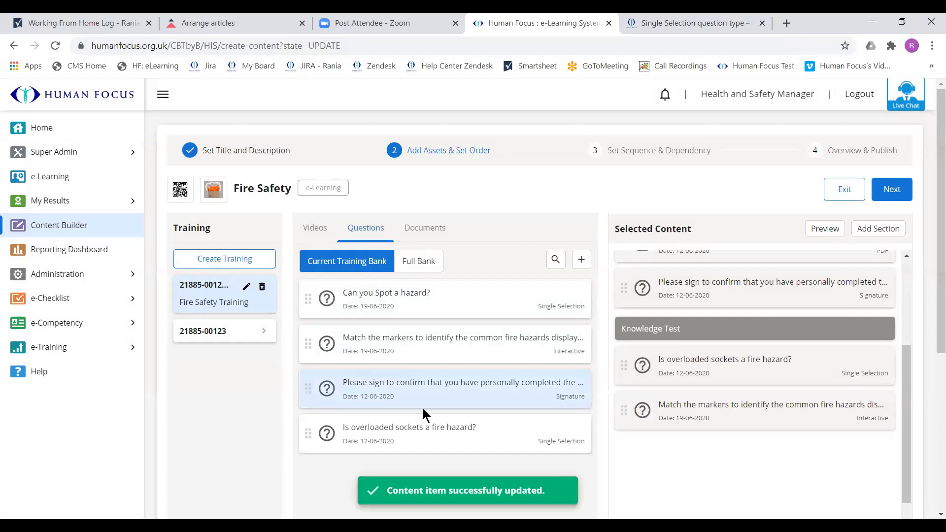
pyautogui.moveTo(425, 321); pyautogui.dragTo(628, 454)
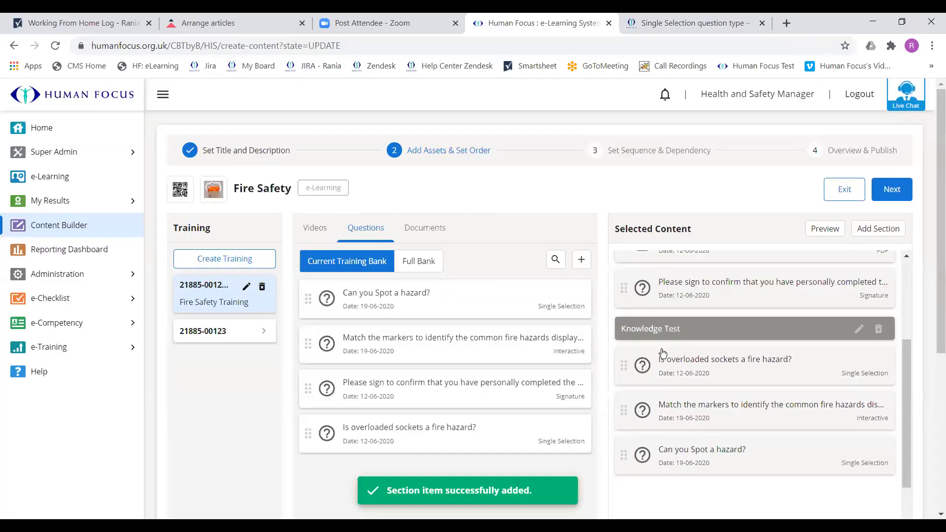
# Start another new Single Selection question and turn on Image Selection for its answers.
pyautogui.click(583, 260)
pyautogui.click(131, 214)
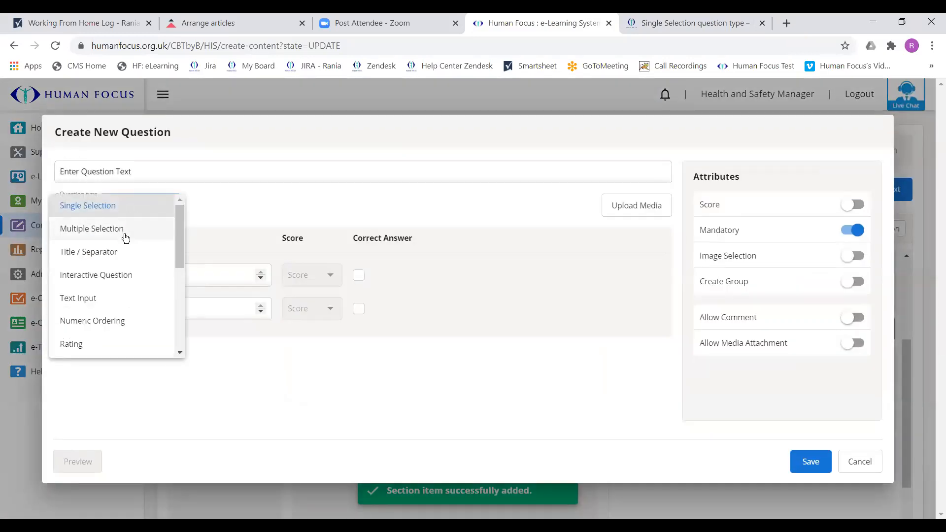
pyautogui.click(241, 199)
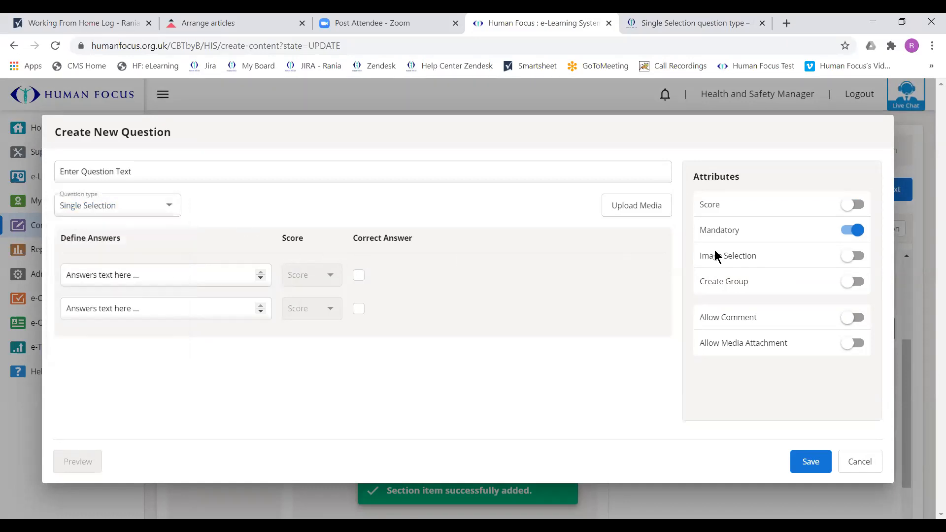
pyautogui.click(856, 256)
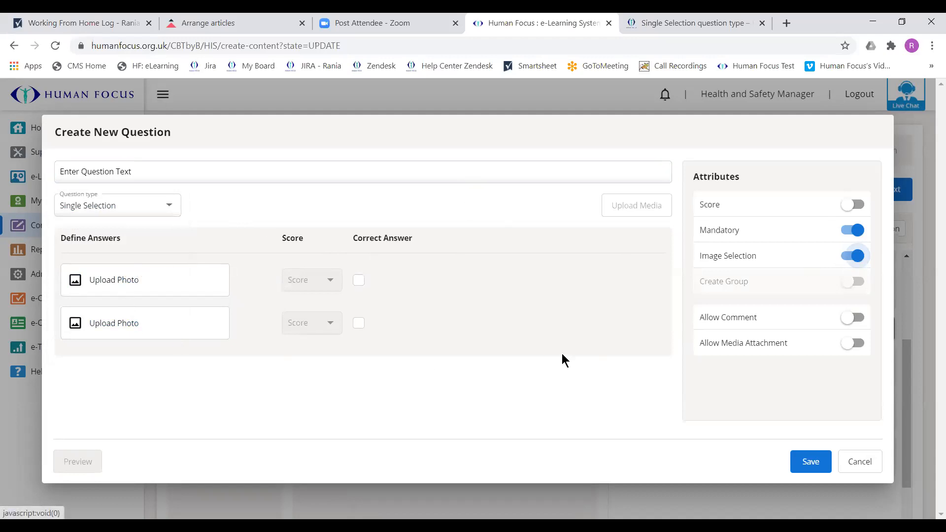
# Add a third image answer to the new question and set its question text to "Select the ruler".
pyautogui.click(624, 324)
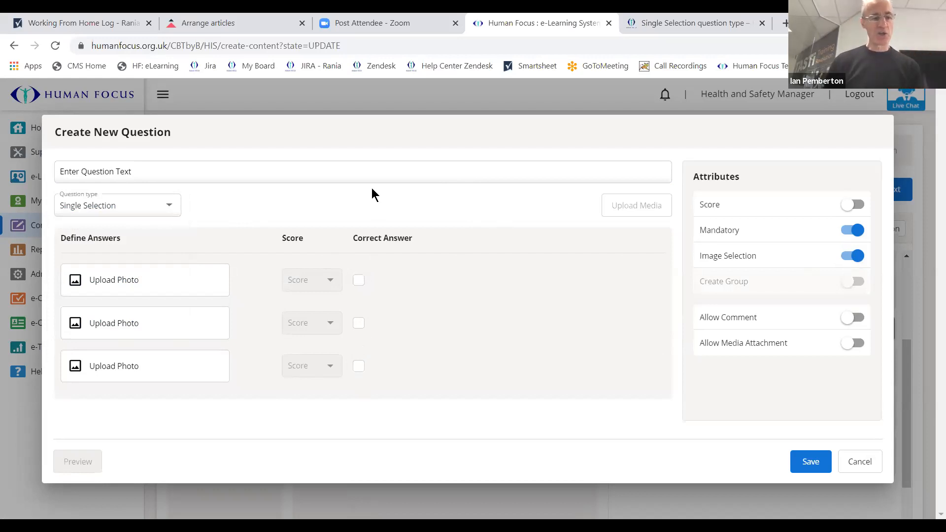
pyautogui.click(379, 176)
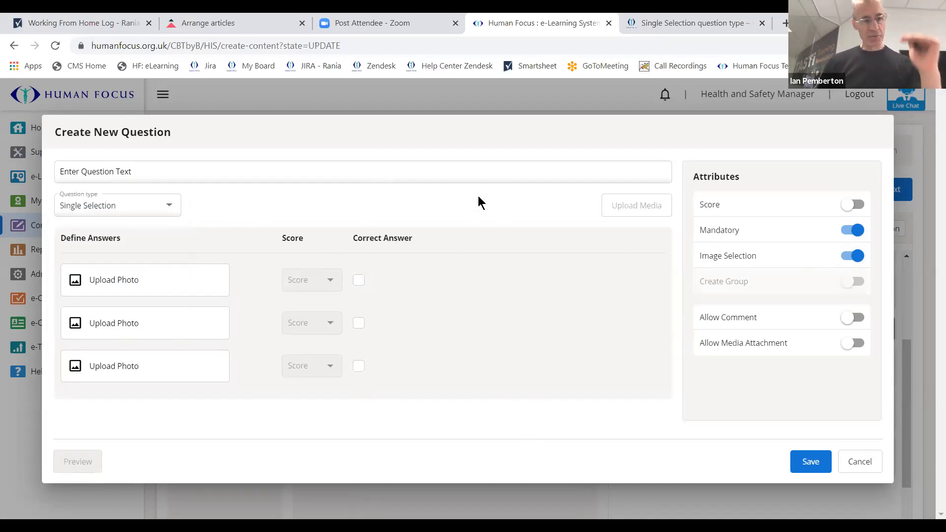
pyautogui.click(478, 170)
pyautogui.write('Select the')
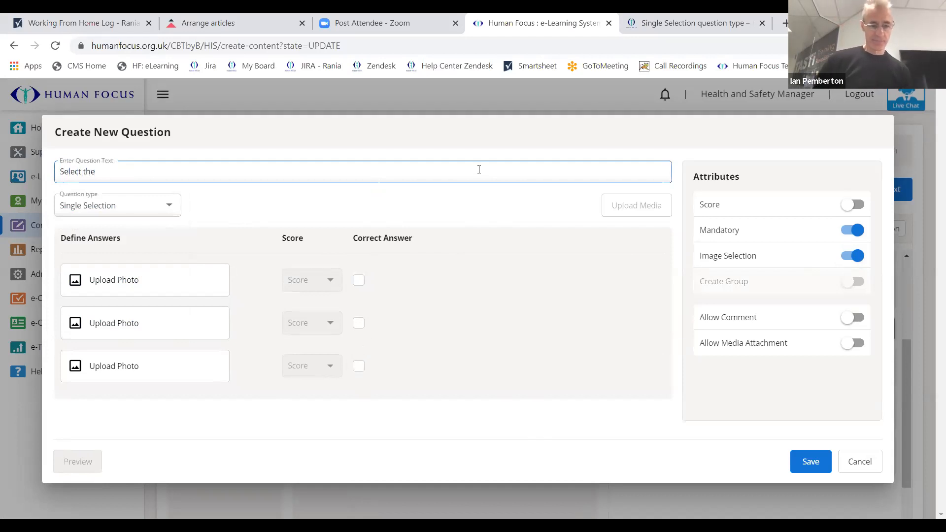
pyautogui.write(' ruler')
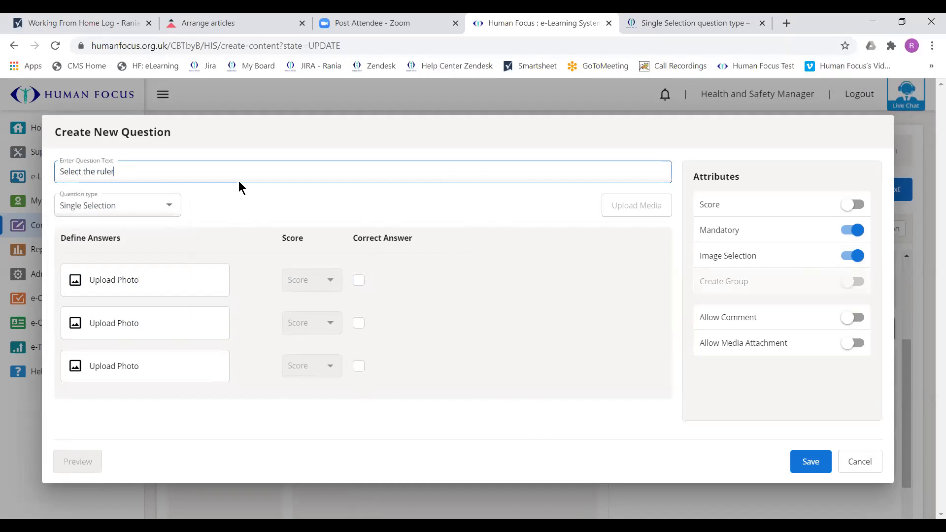
# Upload the "ruller" picture from the Questions folder as the first answer image and save it.
pyautogui.click(149, 275)
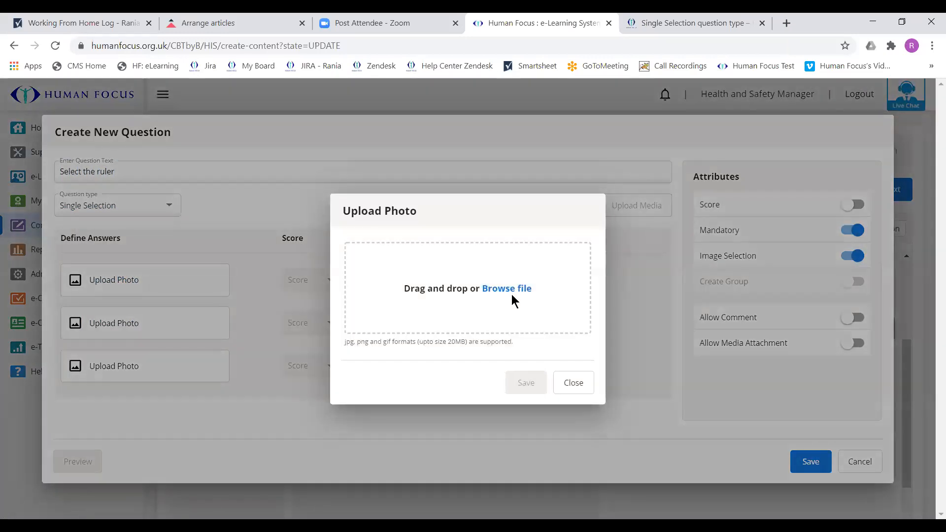
pyautogui.click(510, 291)
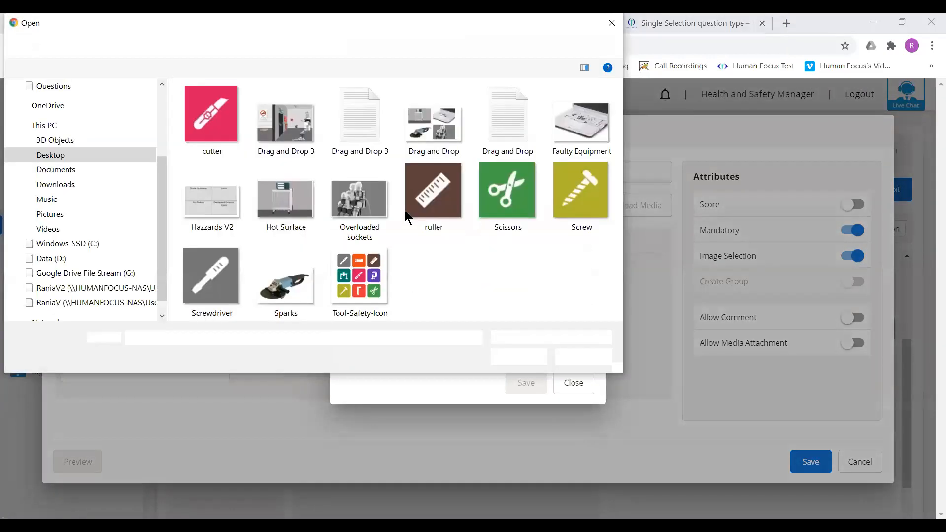
pyautogui.click(457, 216)
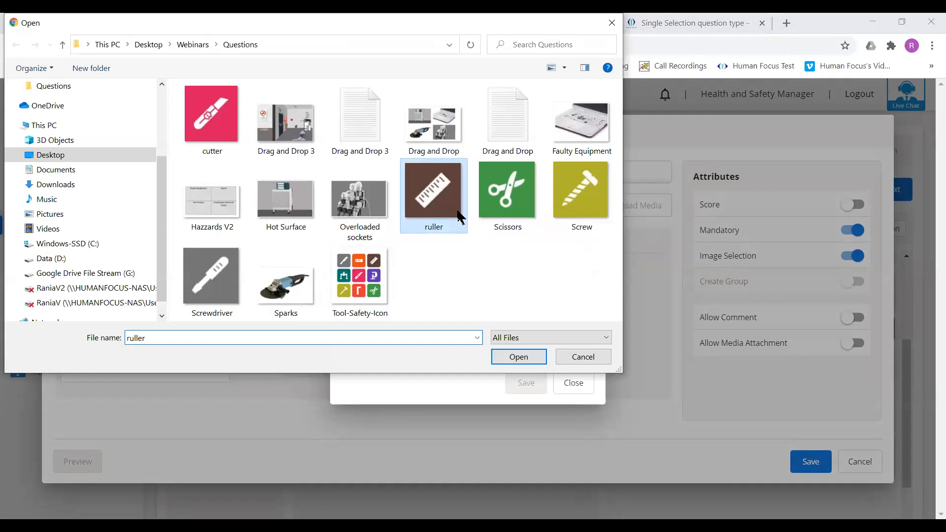
pyautogui.click(539, 357)
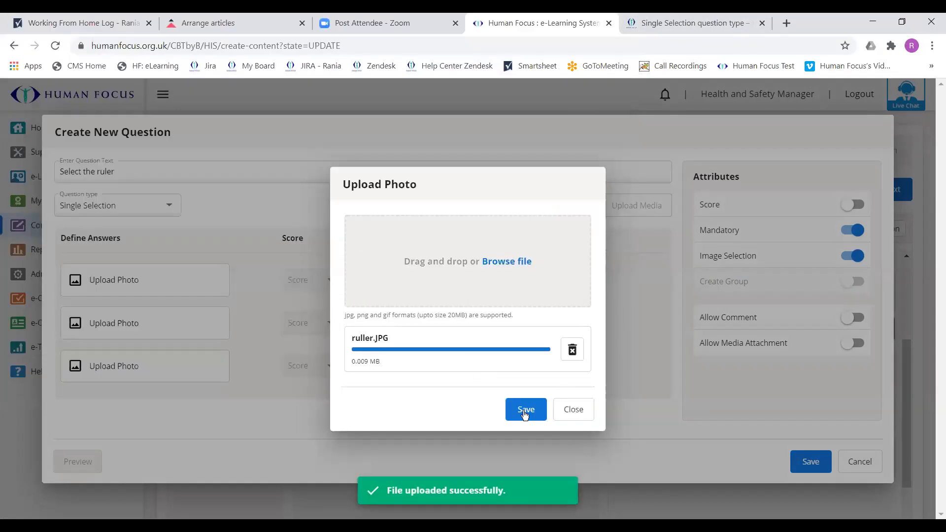
pyautogui.click(525, 408)
# Upload the "Scissors" picture as the second answer image and save it.
pyautogui.click(134, 326)
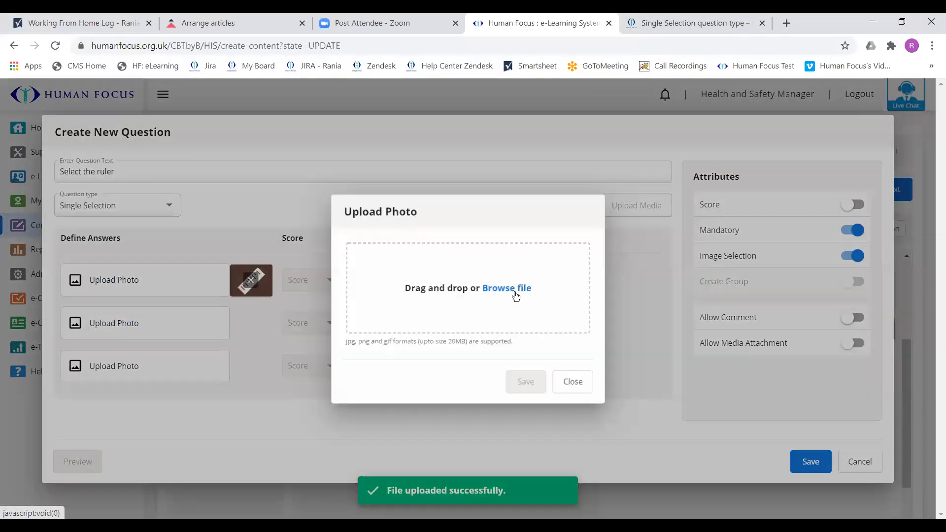
pyautogui.click(517, 289)
pyautogui.click(517, 217)
pyautogui.click(517, 356)
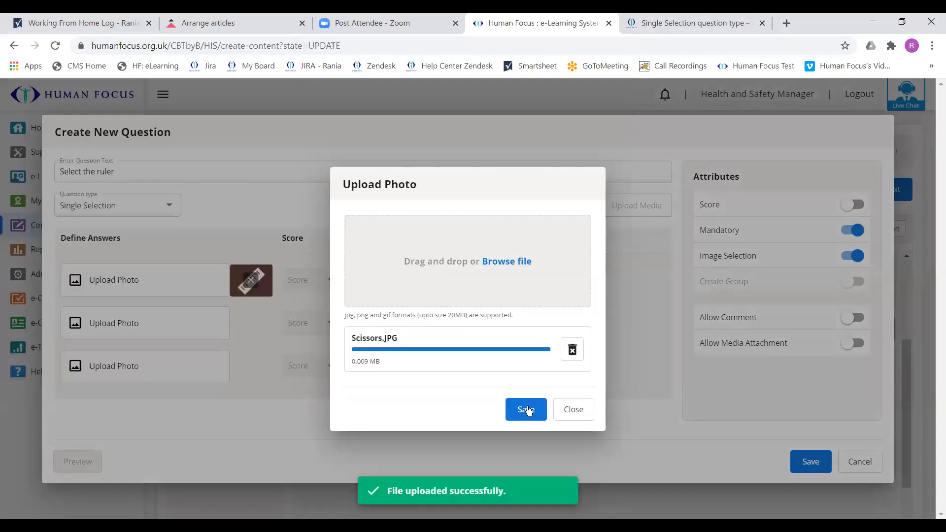
pyautogui.click(526, 407)
# Upload the "Screw" picture as the third answer image and save it.
pyautogui.click(131, 372)
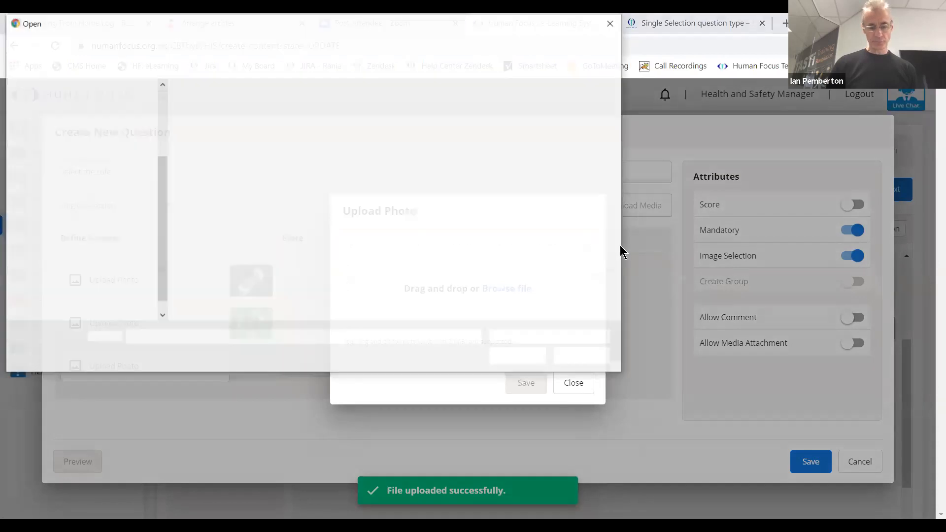
pyautogui.click(581, 195)
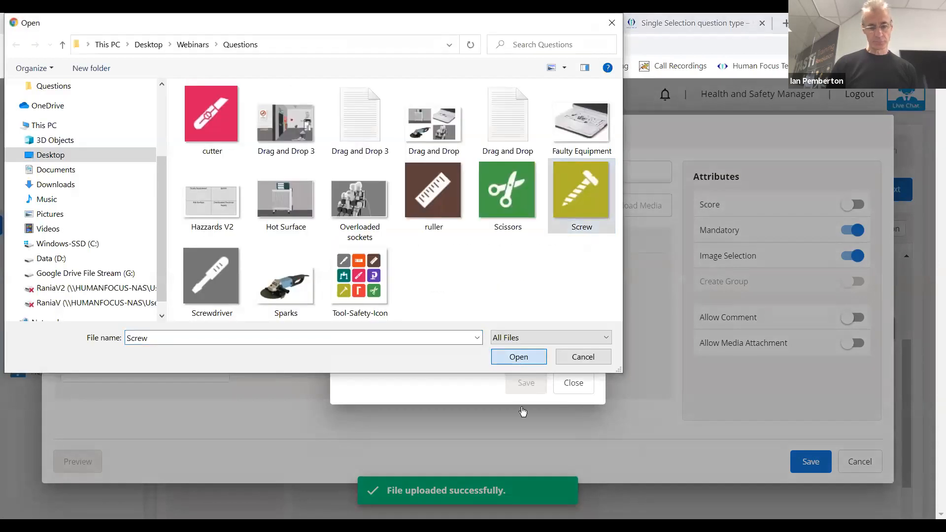
pyautogui.click(523, 409)
# Turn on scoring, mark the ruler image as the correct answer with a score of 1, and preview the question.
pyautogui.click(861, 206)
pyautogui.click(359, 280)
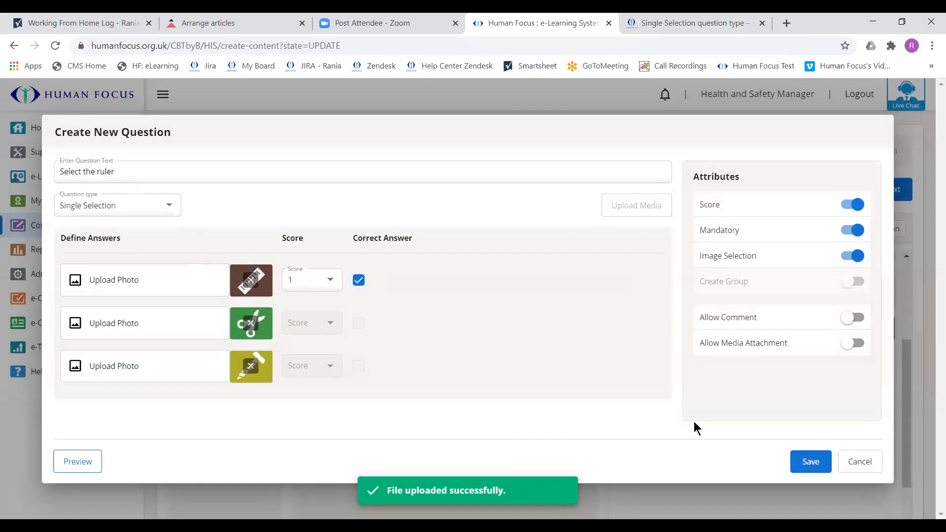
pyautogui.click(78, 462)
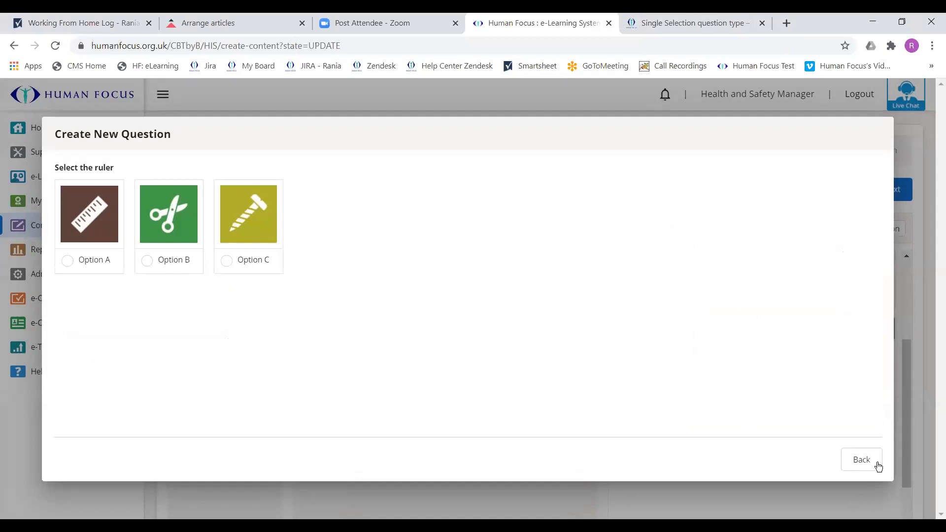
# Close the preview, save the ruler question and add it to the end of the Knowledge Test section.
pyautogui.click(861, 472)
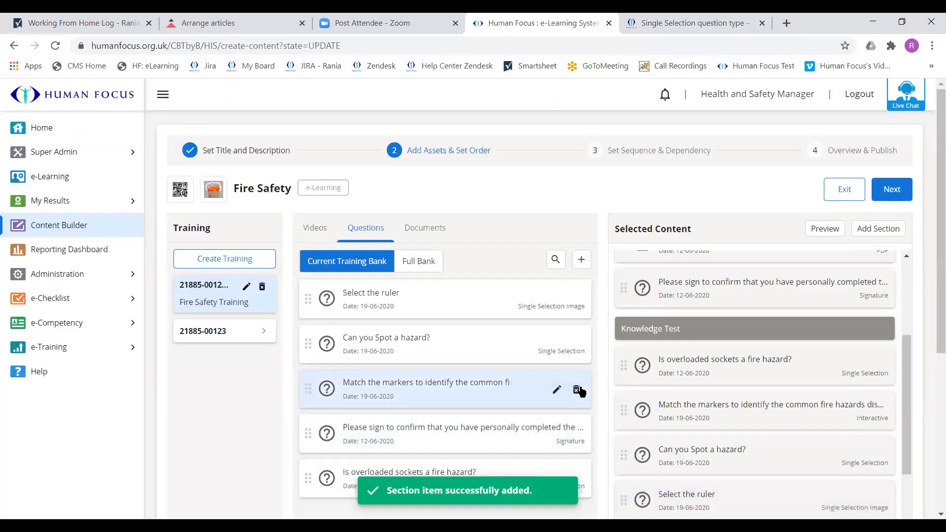
pyautogui.scroll(-3, 575, 391)
pyautogui.scroll(5, 755, 436)
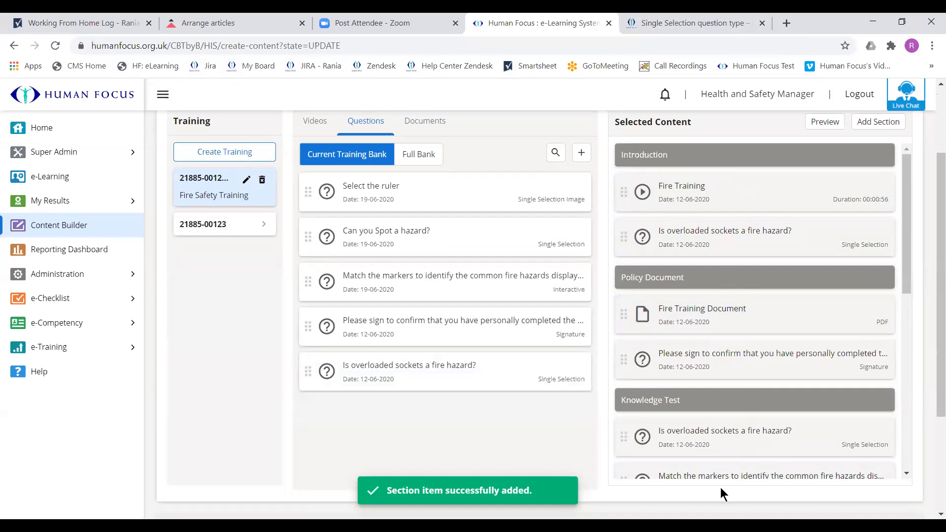
# Advance through sequence and dependency to the overview and publish the updated Fire Safety e-Folder.
pyautogui.moveTo(830, 272)
pyautogui.scroll(3, 893, 186)
pyautogui.click(892, 190)
pyautogui.click(890, 190)
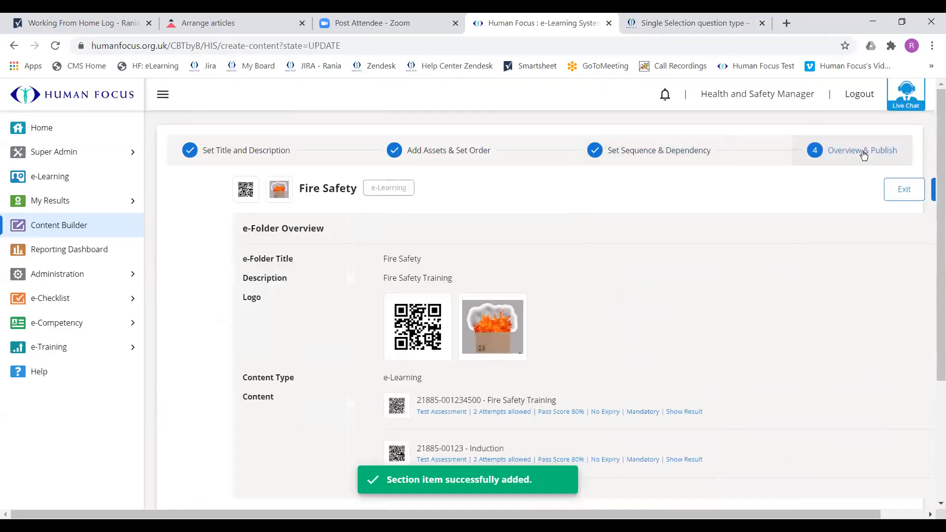
pyautogui.click(894, 189)
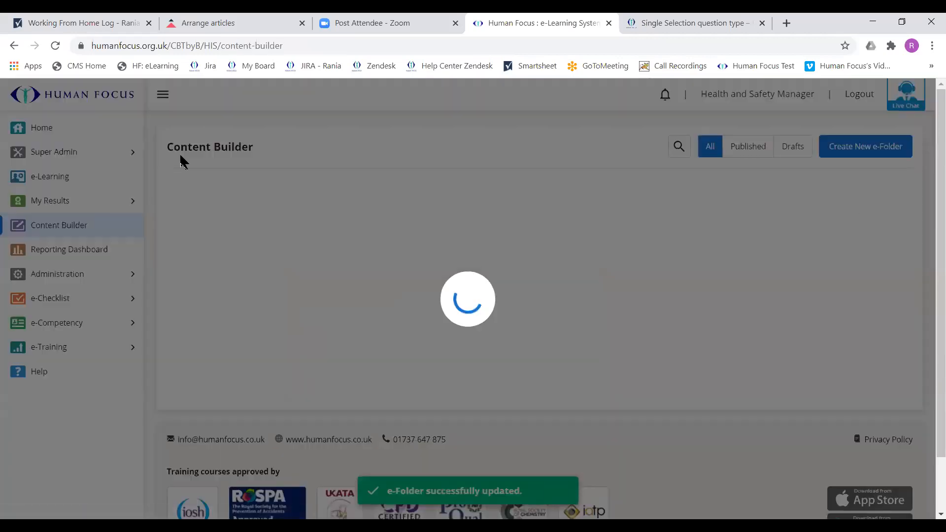
# Open the Fire Safety subject in e-Learning and launch the Fire Safety Training programme.
pyautogui.click(34, 178)
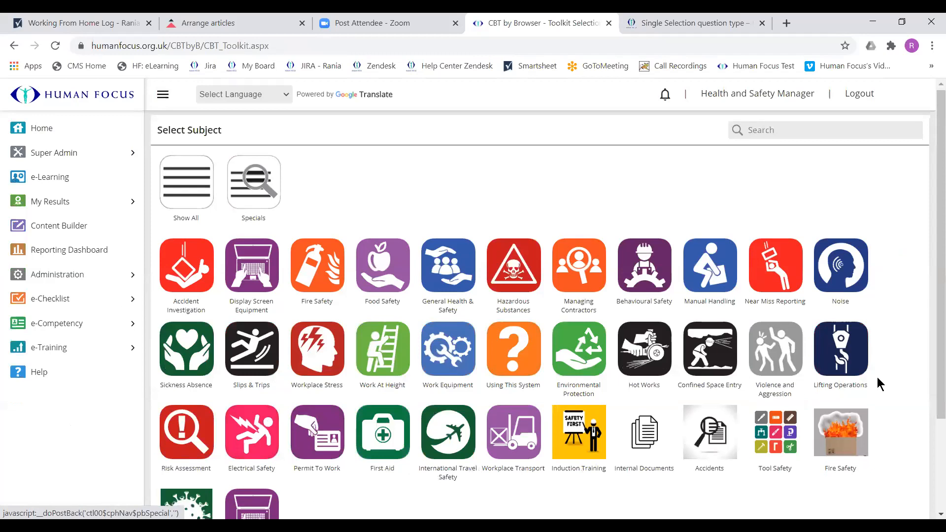
pyautogui.scroll(-2, 857, 355)
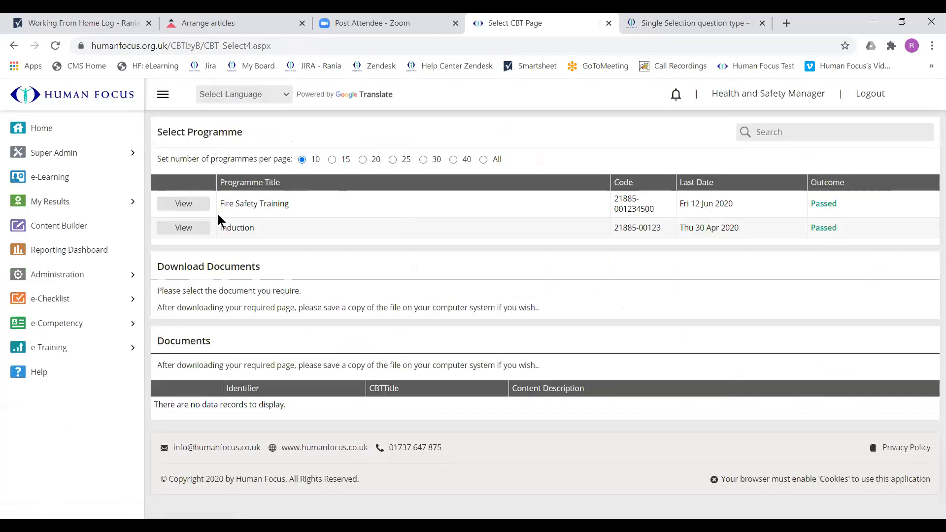
pyautogui.click(192, 206)
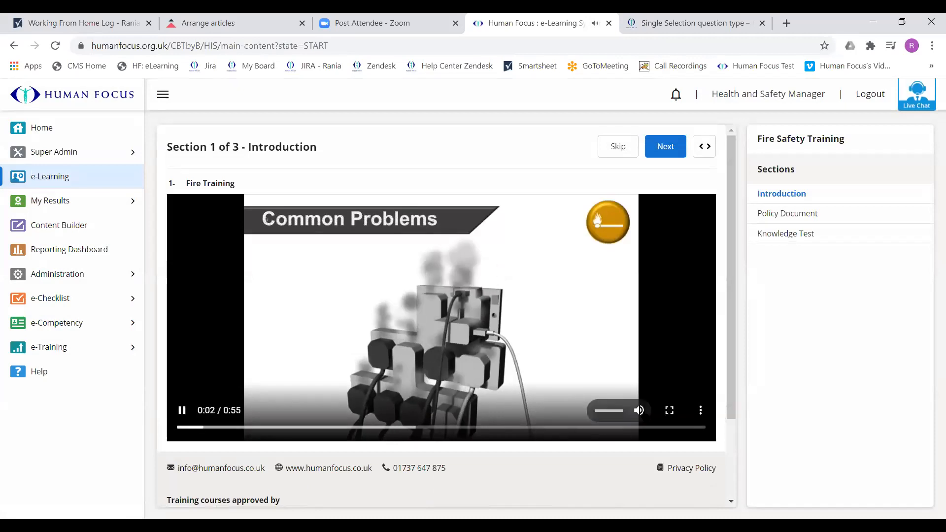
# Watch the Fire Training video in the Introduction section through to its end with the sound muted.
pyautogui.moveTo(730, 265)
pyautogui.mouseDown()
pyautogui.moveTo(737, 299)
pyautogui.moveTo(732, 247)
pyautogui.mouseUp()
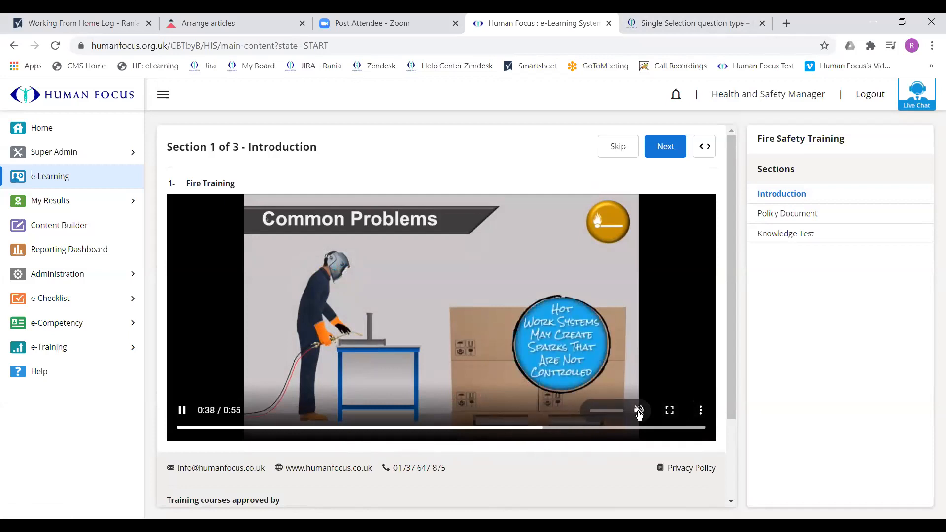
pyautogui.moveTo(730, 294); pyautogui.dragTo(731, 259)
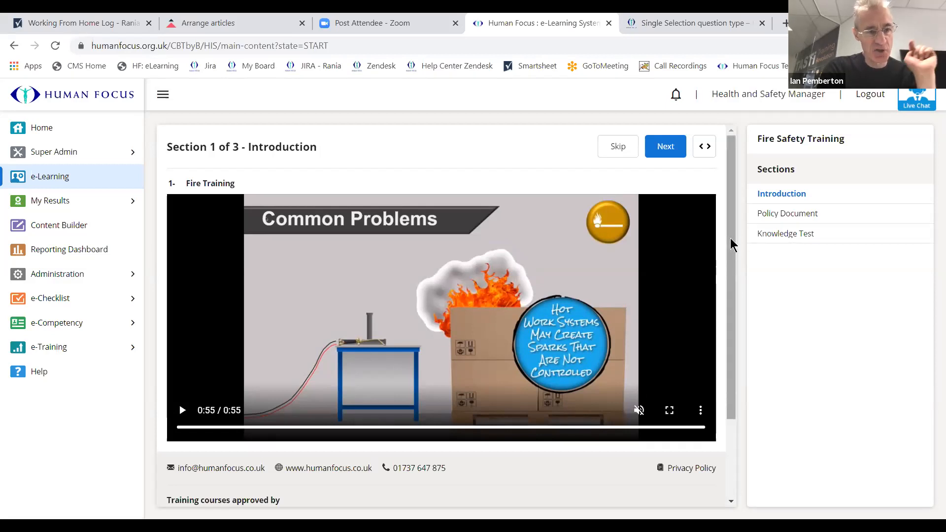
pyautogui.scroll(-3, 730, 238)
pyautogui.scroll(3, 729, 253)
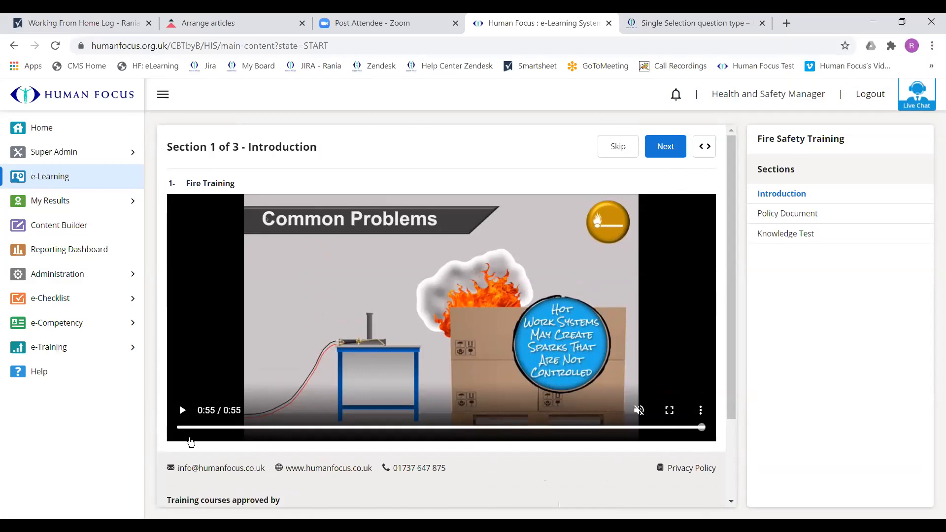
# Answer "Yes" to the overloaded sockets question and read through the Fire Training Document to its last page.
pyautogui.click(656, 157)
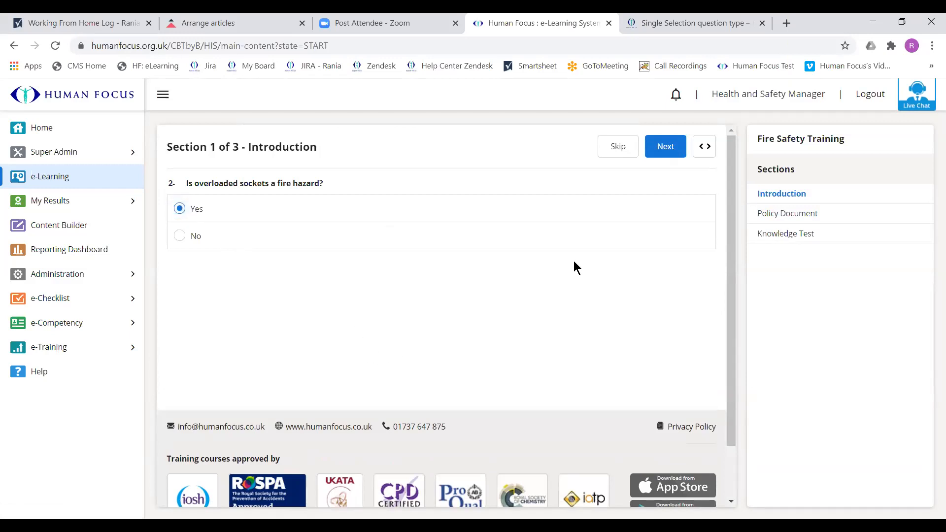
pyautogui.click(666, 146)
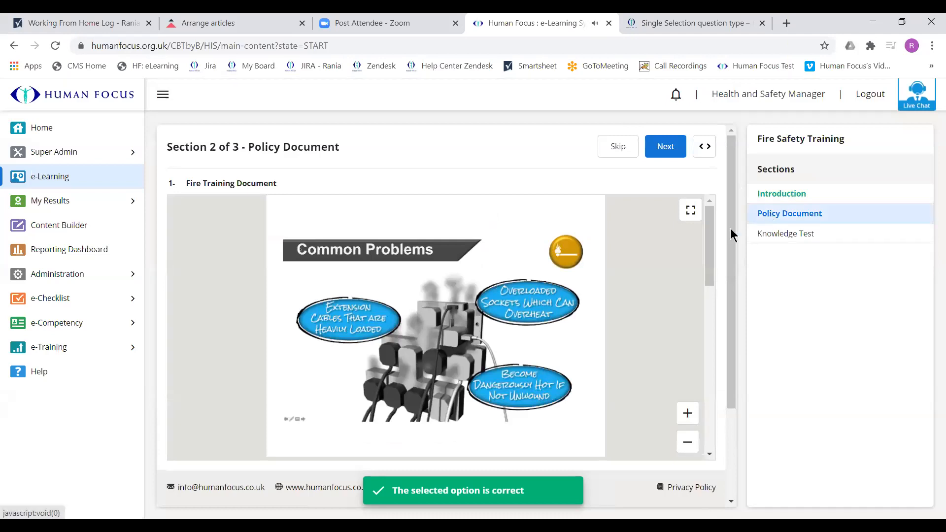
pyautogui.moveTo(709, 232); pyautogui.dragTo(716, 424)
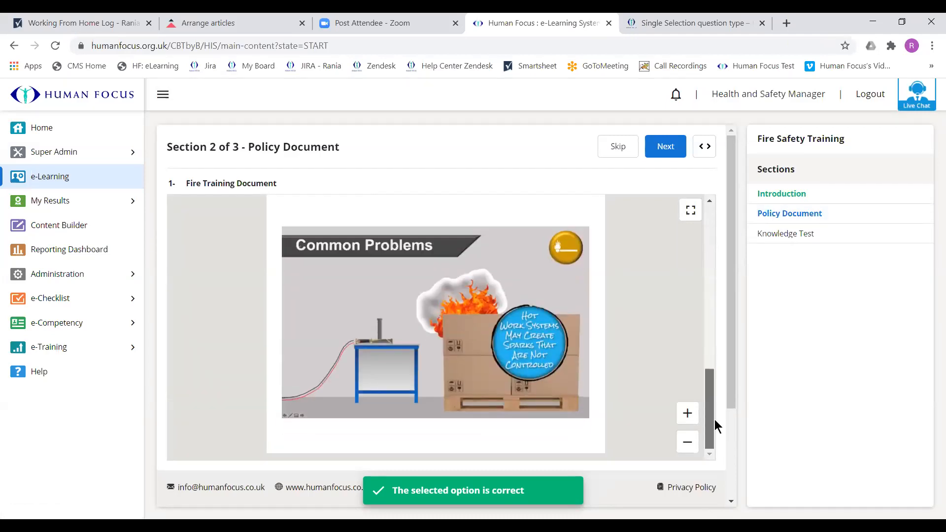
# Draw and save a signature confirming completion of the training, and continue to the Knowledge Test section.
pyautogui.click(664, 146)
pyautogui.click(205, 231)
pyautogui.moveTo(373, 252); pyautogui.dragTo(448, 236)
pyautogui.click(575, 419)
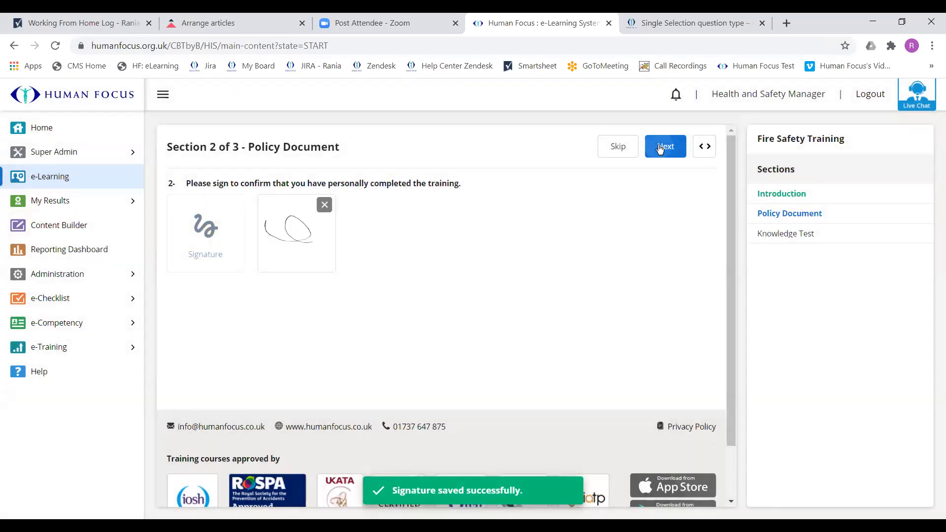
pyautogui.click(663, 147)
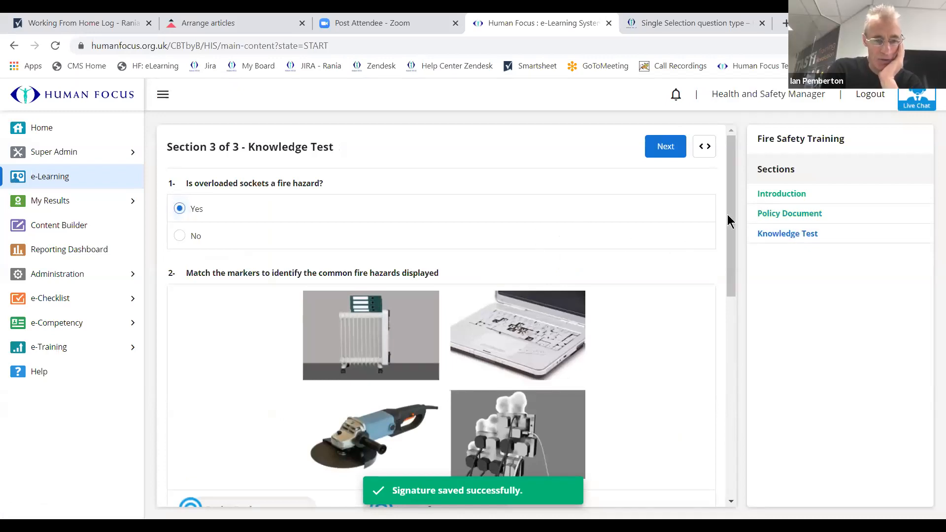
# Match the Faulty Equipment, Sparks, Hot Surface and Overloaded Electrical Supply markers to the laptop, grinder, heater and sockets pictures.
pyautogui.scroll(-1, 731, 173)
pyautogui.scroll(-2, 732, 173)
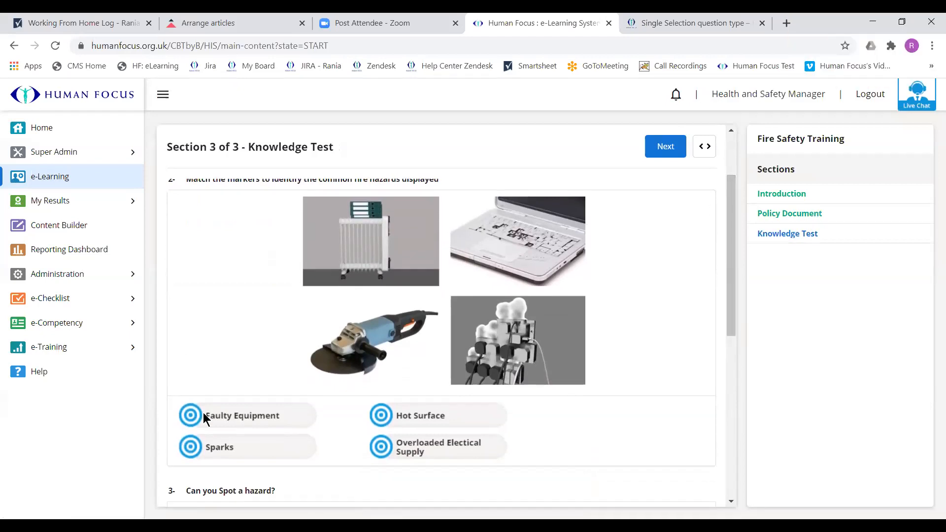
pyautogui.moveTo(203, 418); pyautogui.dragTo(472, 237)
pyautogui.moveTo(389, 416); pyautogui.dragTo(336, 343)
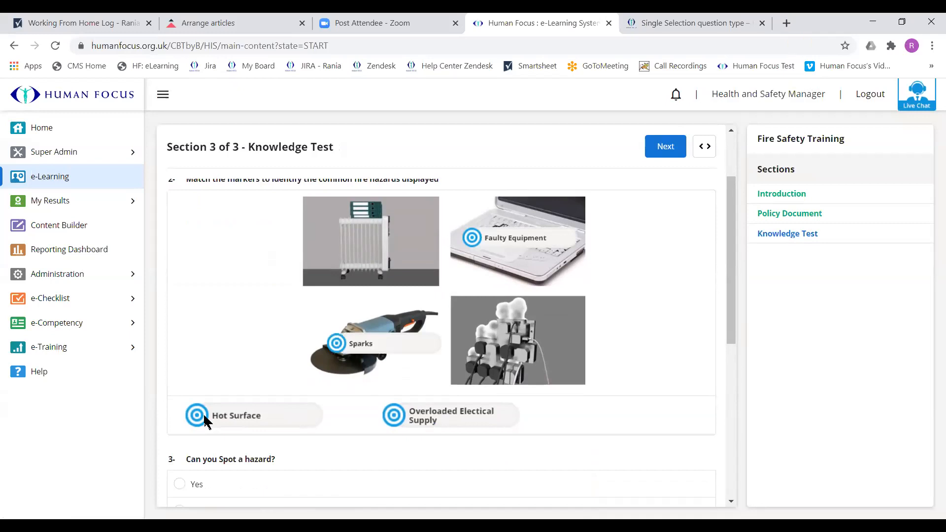
pyautogui.moveTo(203, 418); pyautogui.dragTo(325, 230)
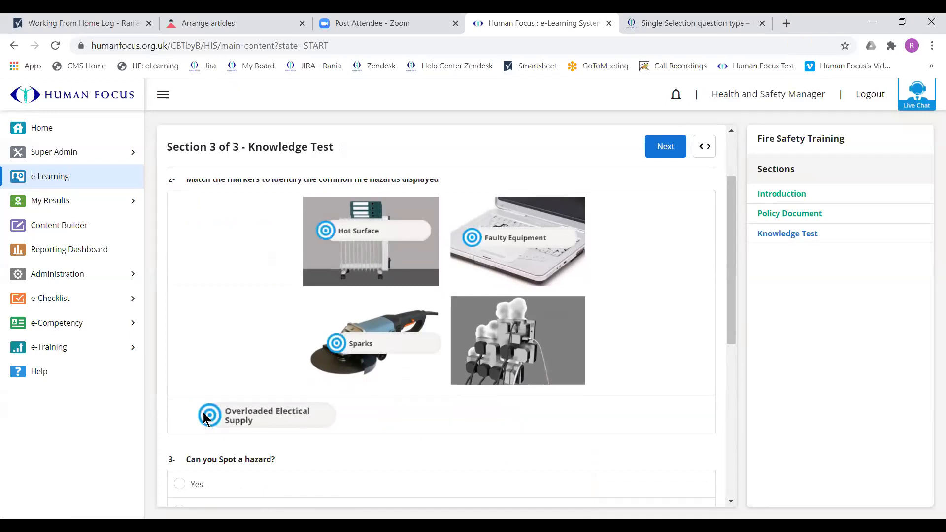
pyautogui.moveTo(206, 418); pyautogui.dragTo(475, 330)
# Review the "Can you Spot a hazard?" and "Select the ruler" questions and return to the start of the Knowledge Test.
pyautogui.moveTo(731, 193); pyautogui.dragTo(735, 290)
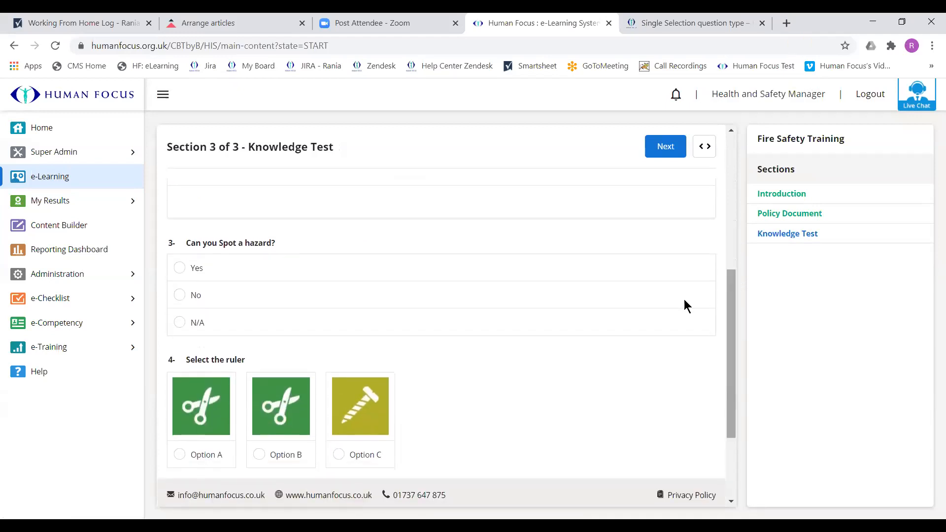
pyautogui.moveTo(732, 326); pyautogui.dragTo(728, 392)
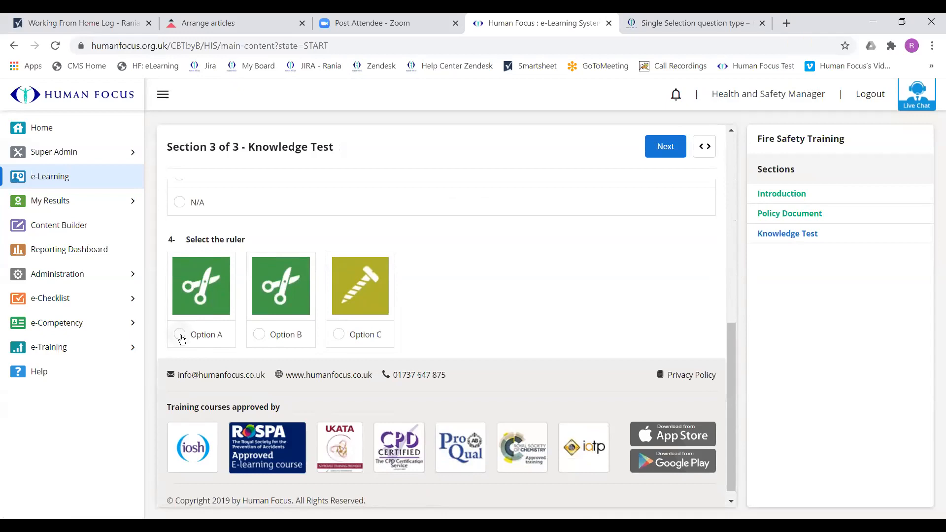
pyautogui.moveTo(731, 348); pyautogui.dragTo(738, 191)
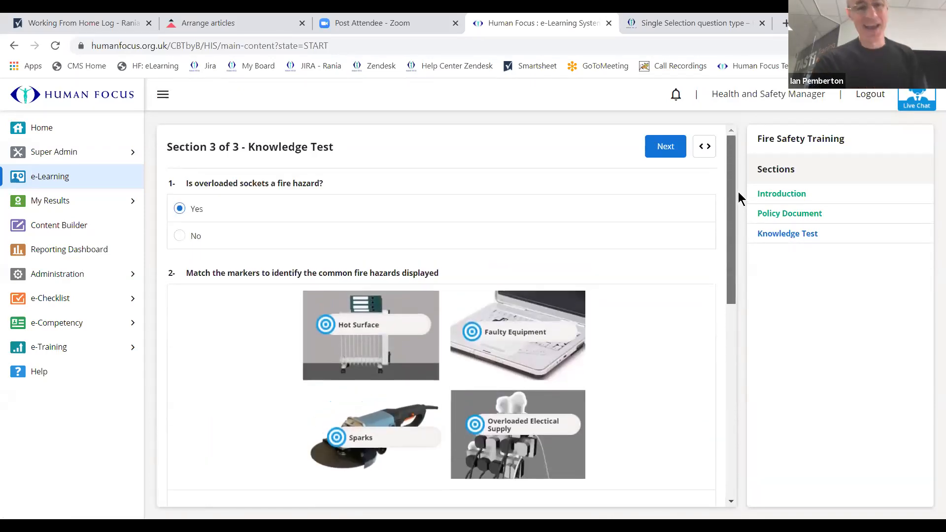
# Submit the Knowledge Test answers to finish the Fire Safety Training and show the training result.
pyautogui.click(656, 145)
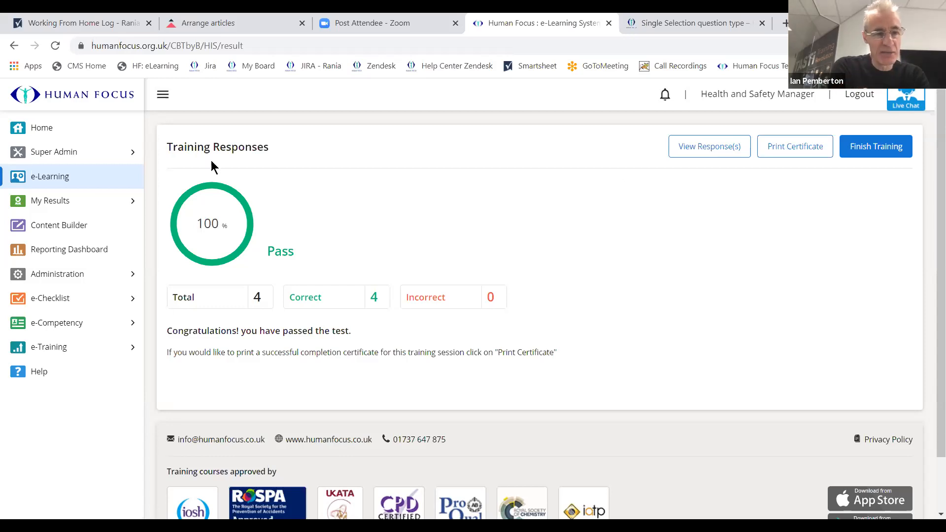
# Look through the Content Builder e-folders and the blank Create New e-Folder form, leaving the form without creating an e-folder.
pyautogui.click(76, 233)
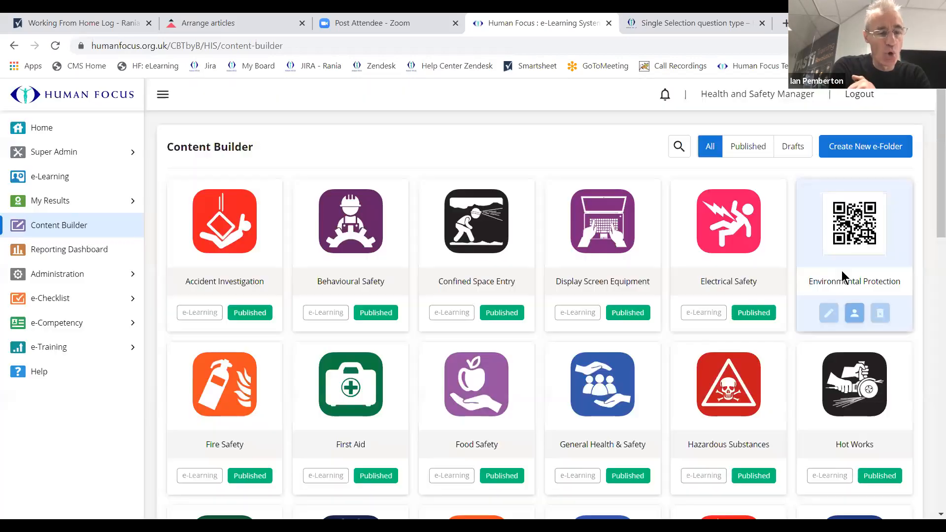
pyautogui.scroll(-12, 842, 281)
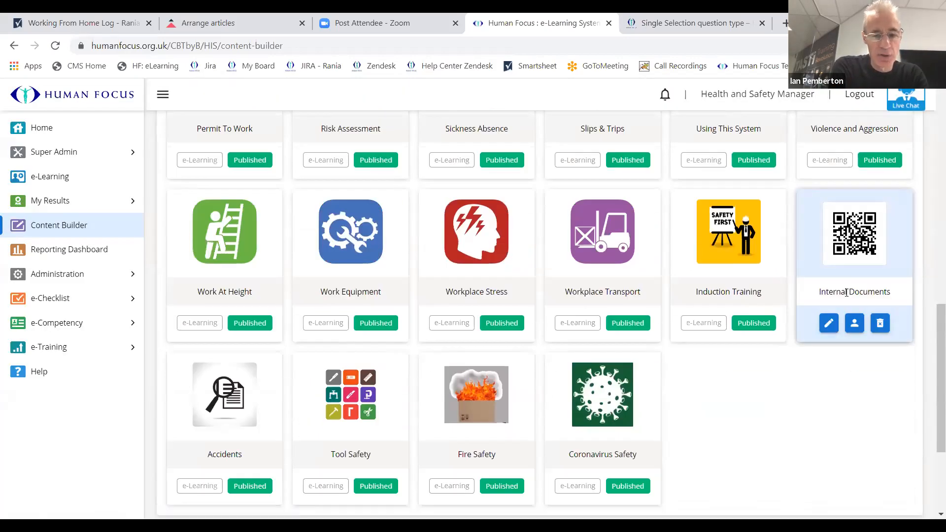
pyautogui.scroll(12, 846, 293)
pyautogui.click(859, 145)
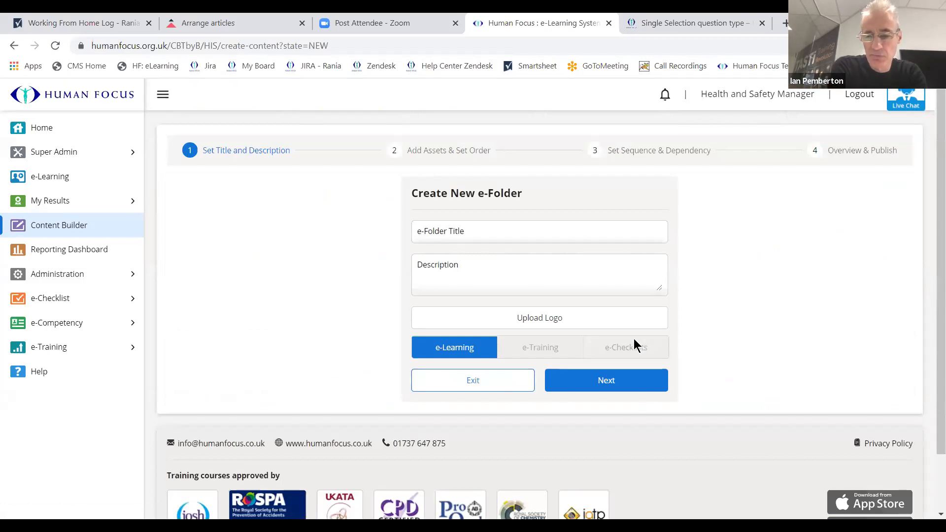
pyautogui.click(55, 225)
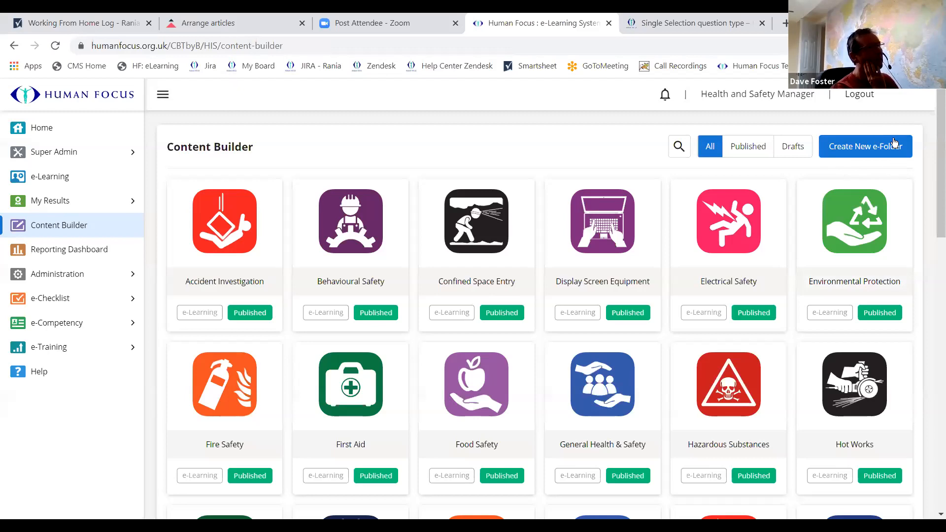
pyautogui.click(887, 146)
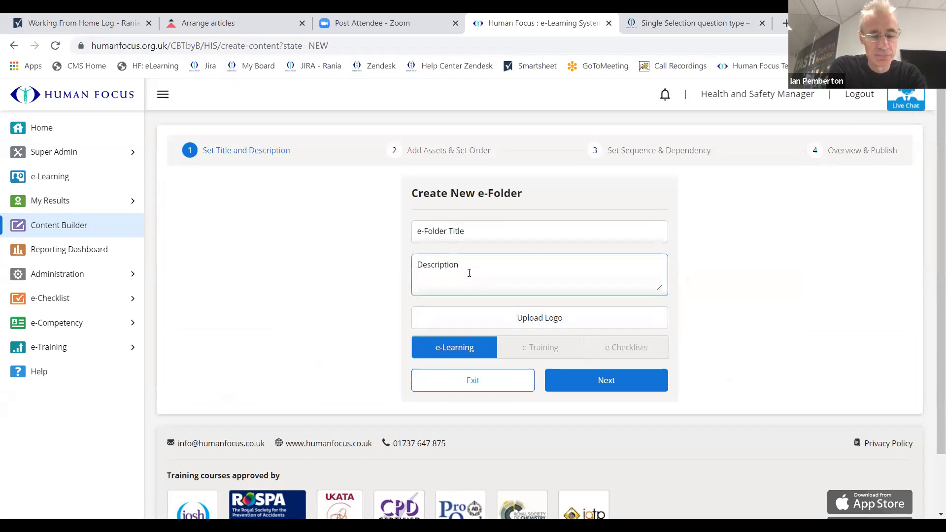
pyautogui.click(452, 387)
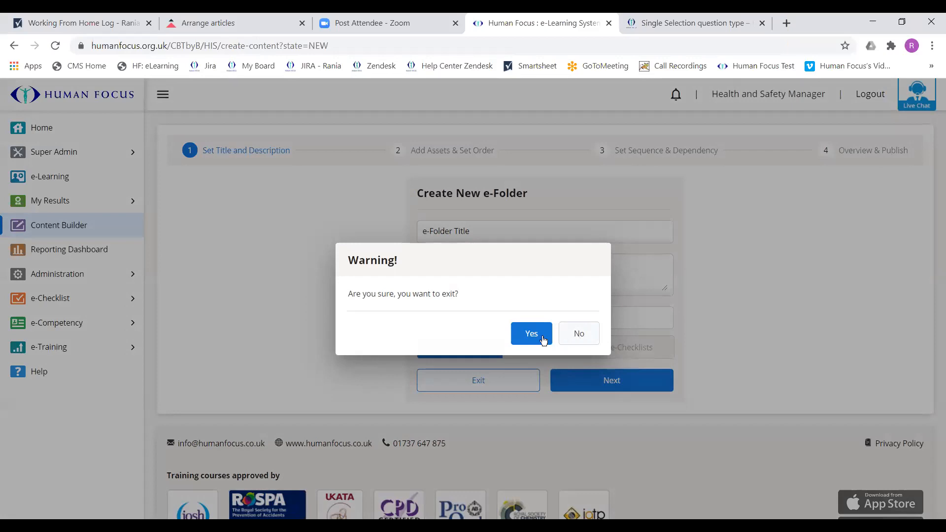
# Start editing the published Fire Safety e-folder with the burning box logo, back out, and show the e-folder's QR code.
pyautogui.scroll(-15, 804, 329)
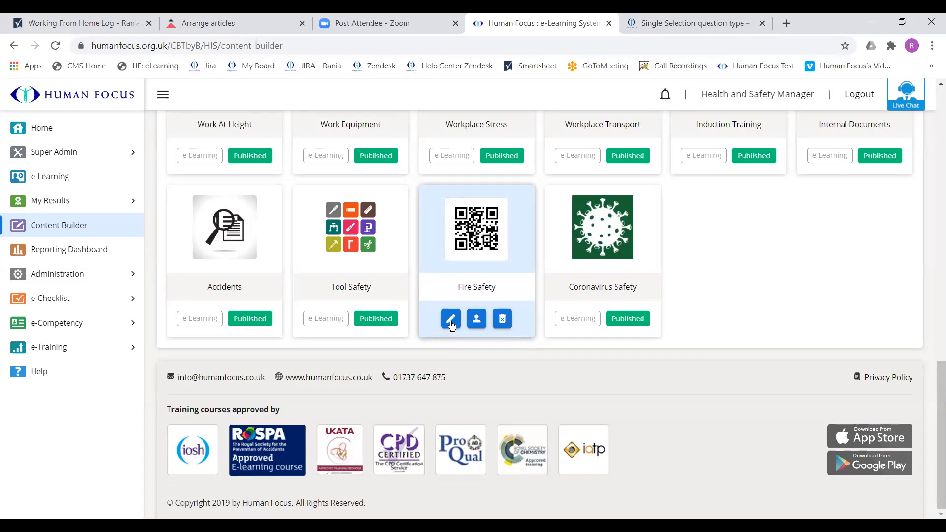
pyautogui.click(451, 319)
pyautogui.click(560, 340)
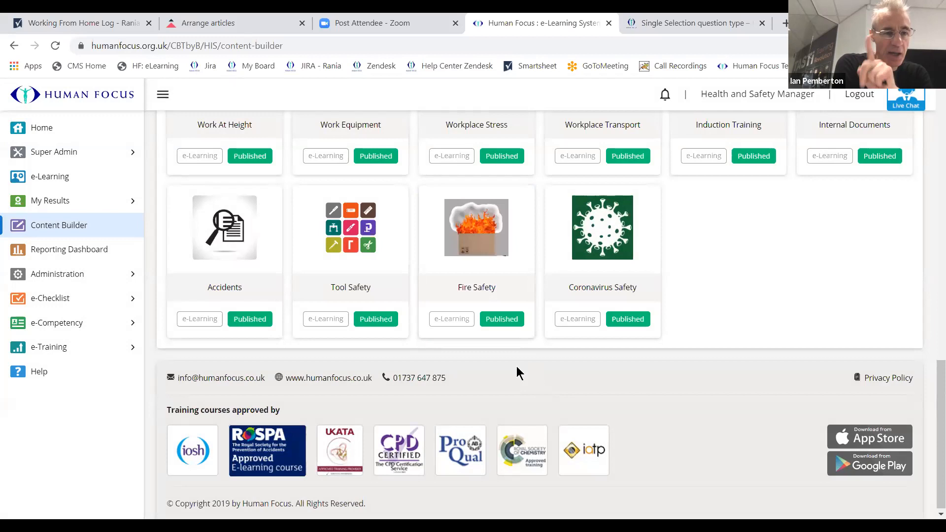
pyautogui.moveTo(496, 218)
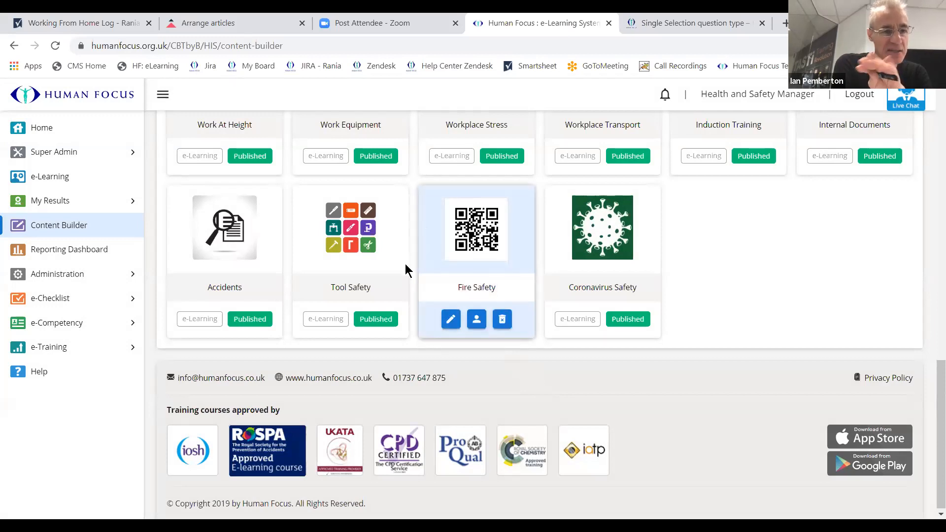